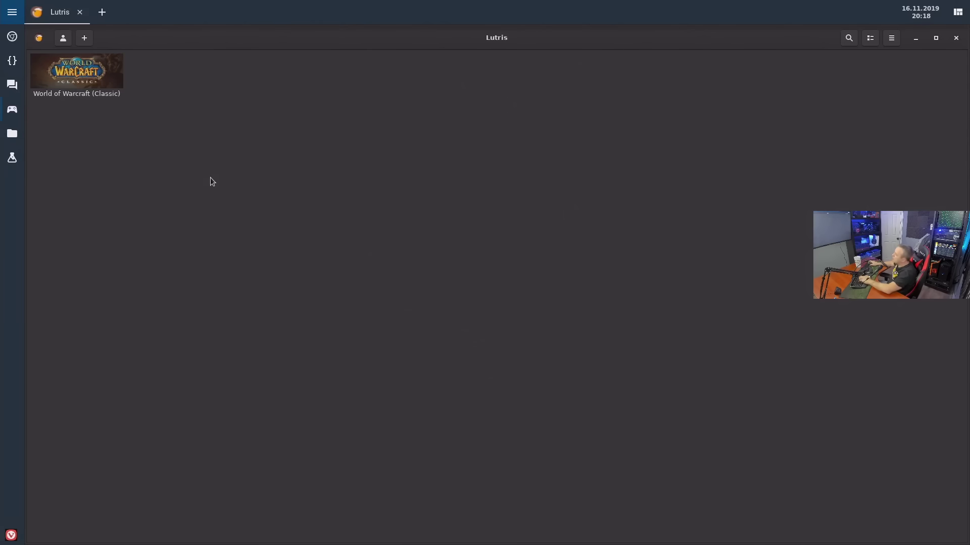
Add a new game manually and name it 'Star Wars Galaxies'.
left_click(85, 38)
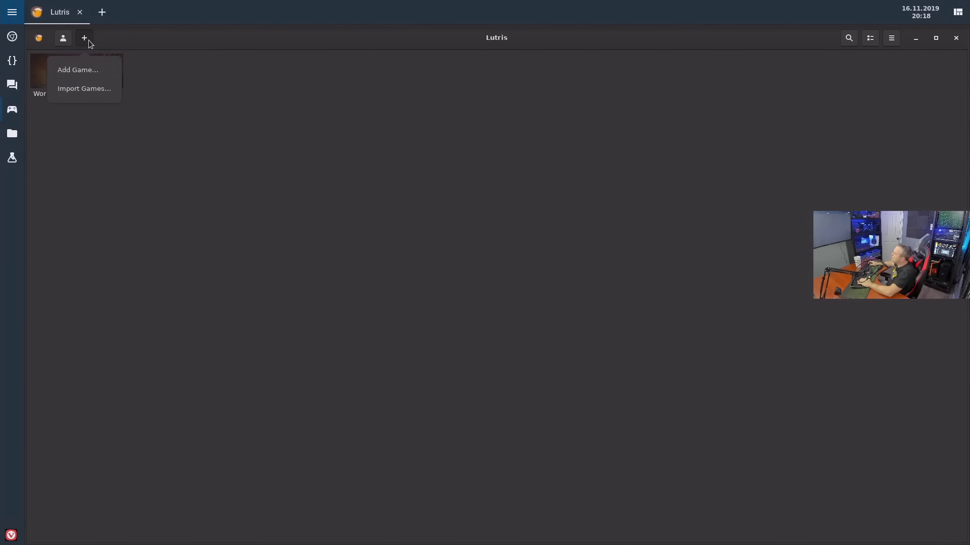
left_click(85, 70)
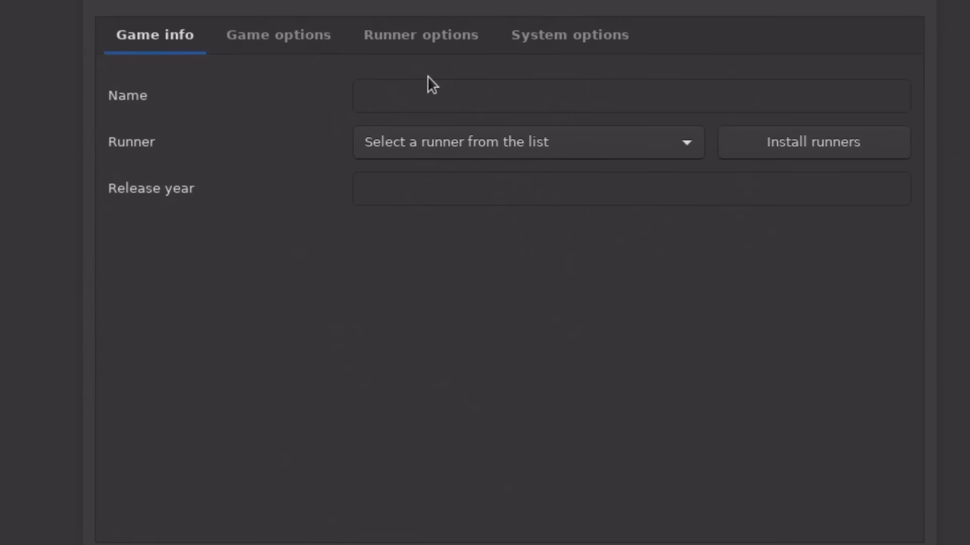
left_click(417, 90)
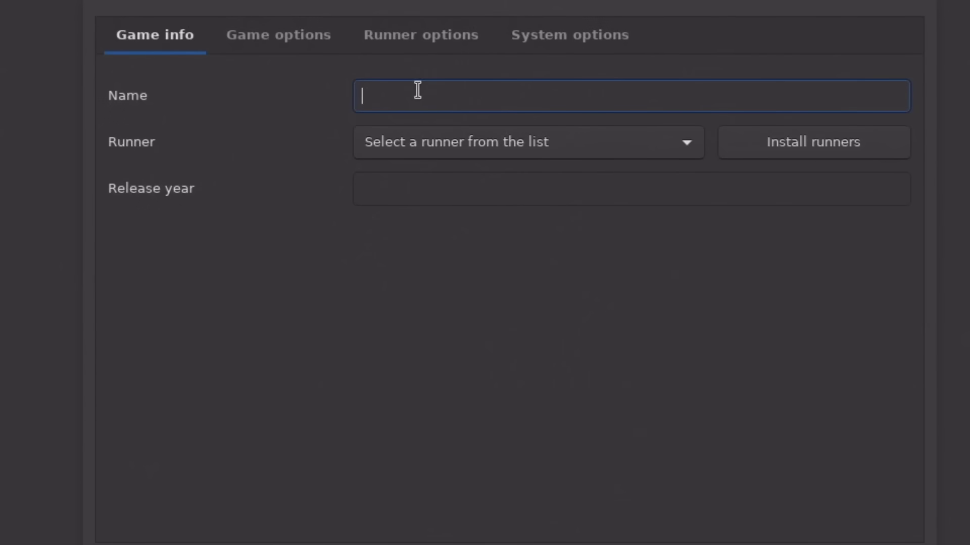
type("Star Wars Galaxies")
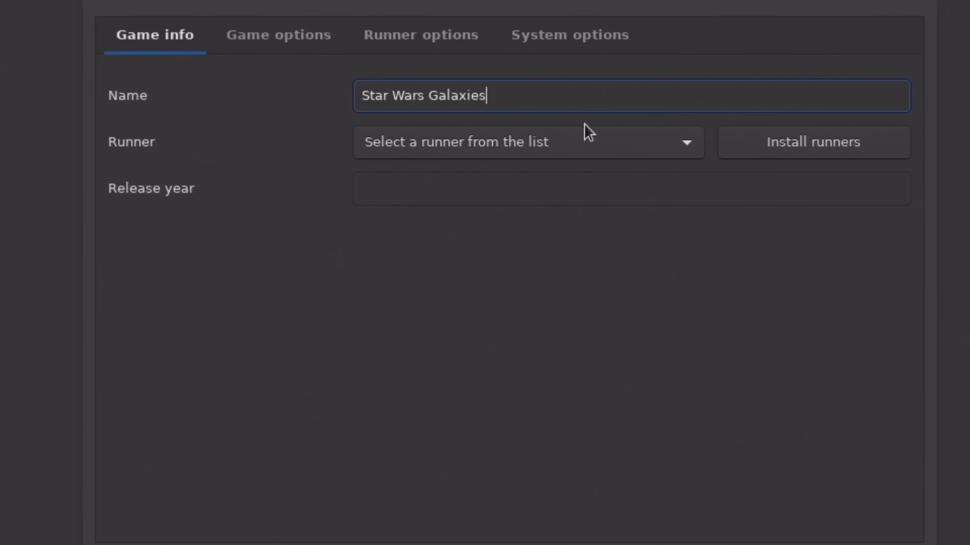
Set the entry's runner to Linux native and its release year to 2003.
left_click(578, 138)
left_click(579, 138)
left_click(578, 138)
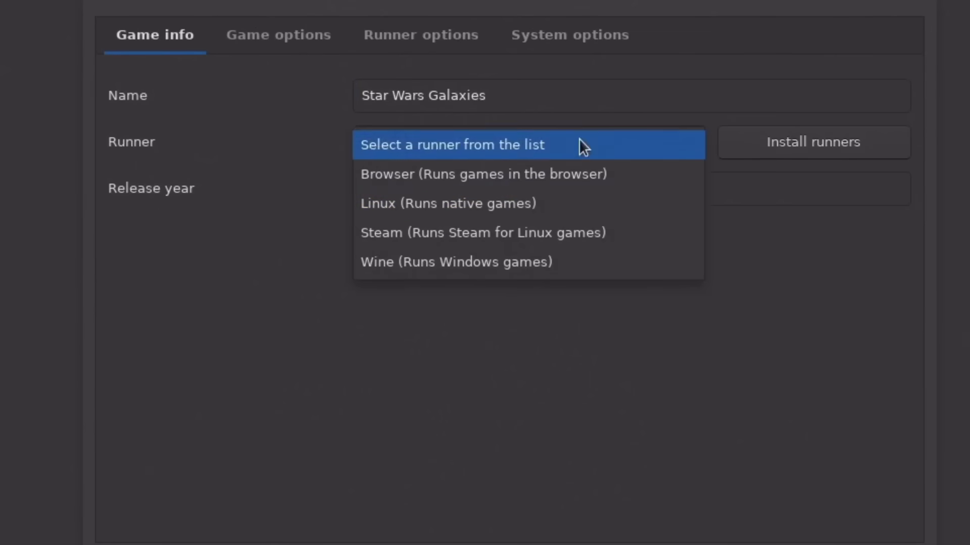
left_click(481, 205)
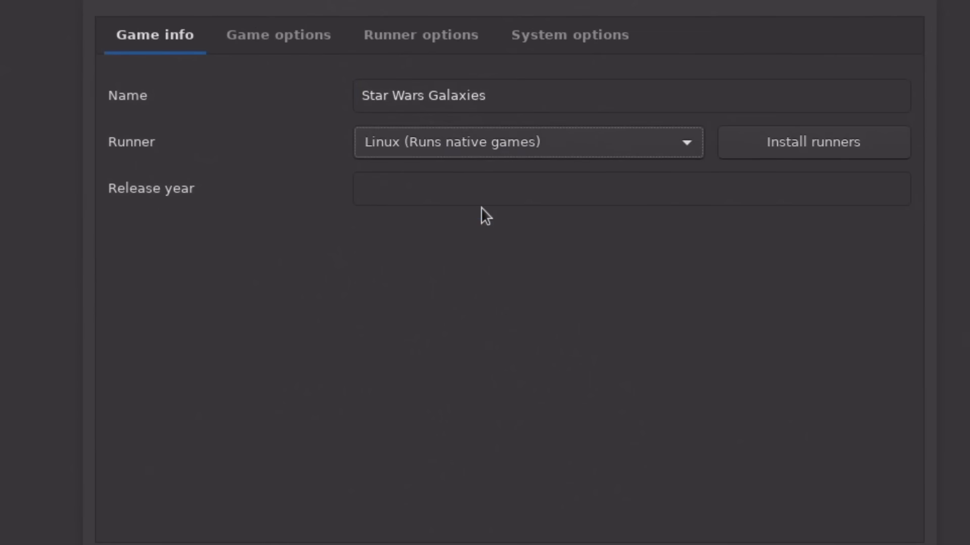
left_click(444, 189)
type("2003")
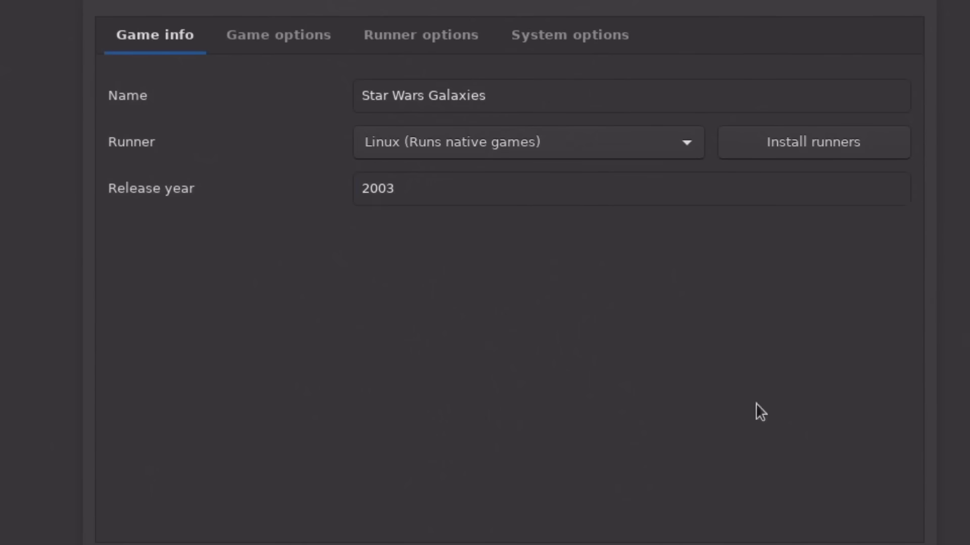
Set the game's executable to swg.sh in the Games > Star Wars Galaxies folder.
left_click(287, 34)
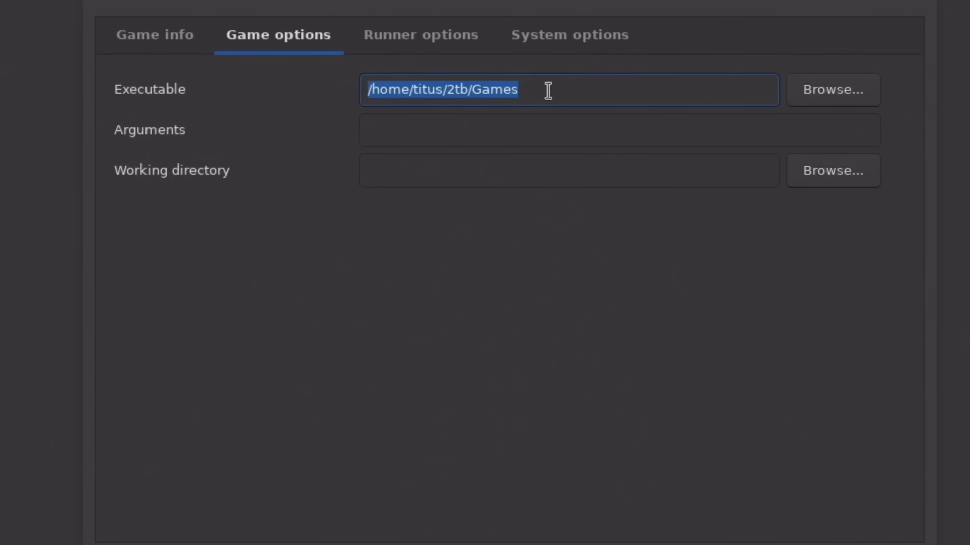
left_click(839, 96)
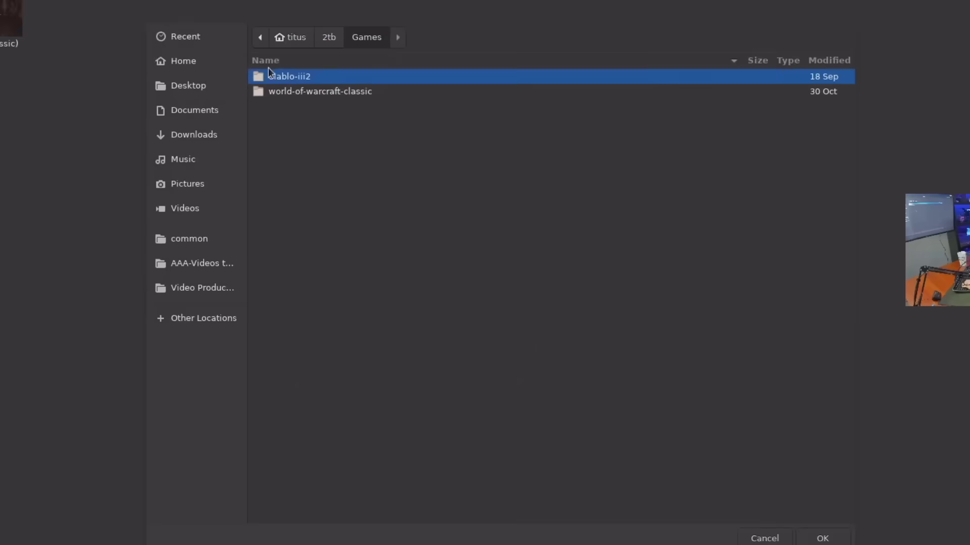
left_click(298, 41)
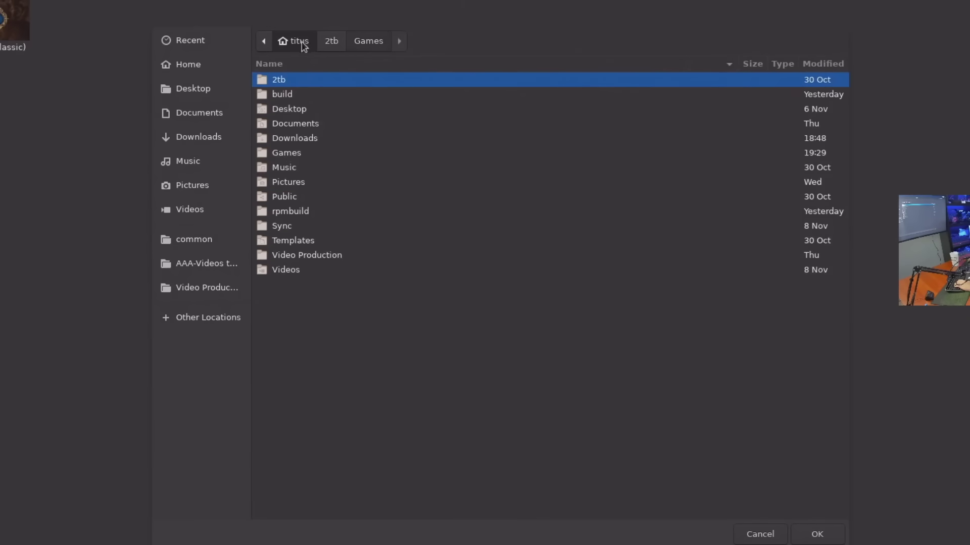
double_click(286, 152)
double_click(310, 87)
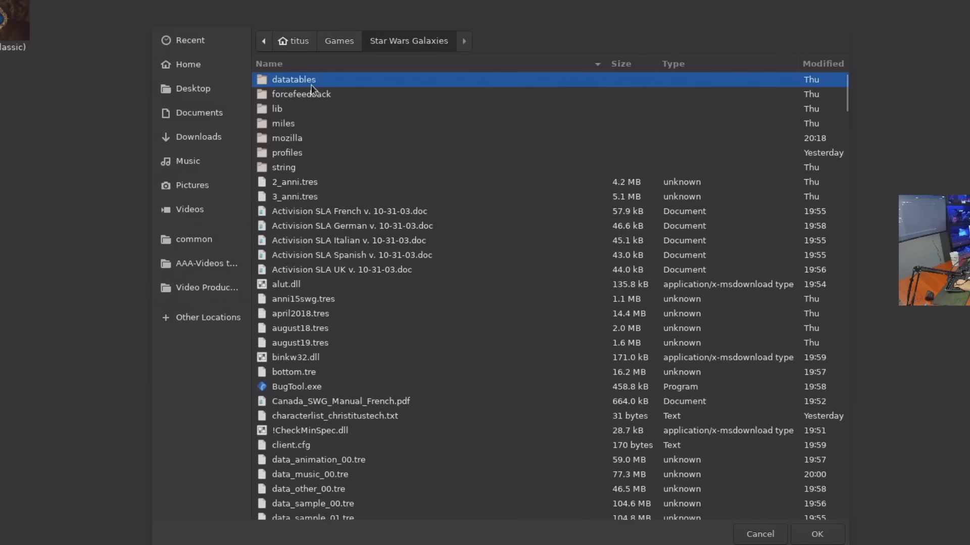
scroll(313, 310, "down", 10)
scroll(314, 311, "down", 20)
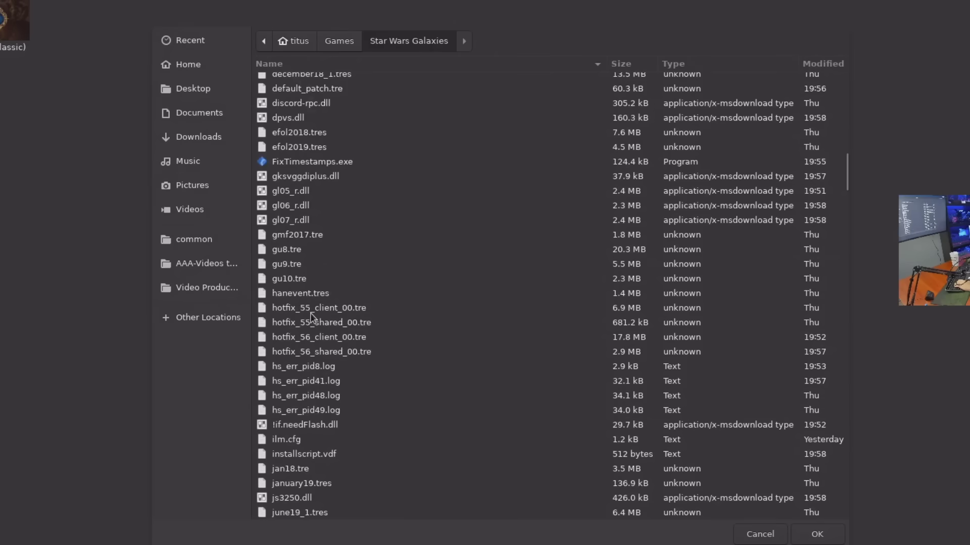
scroll(311, 316, "down", 20)
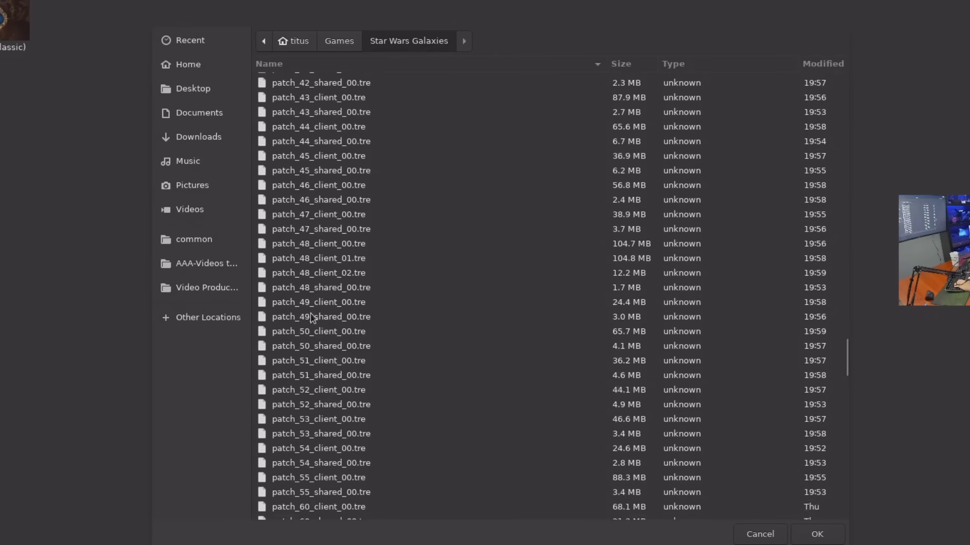
scroll(311, 316, "down", 10)
left_click(571, 229)
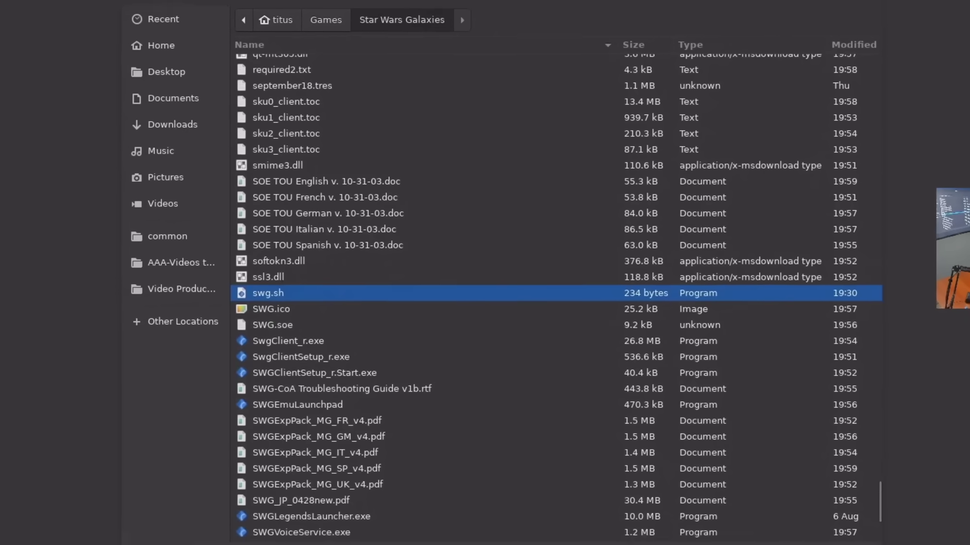
double_click(571, 230)
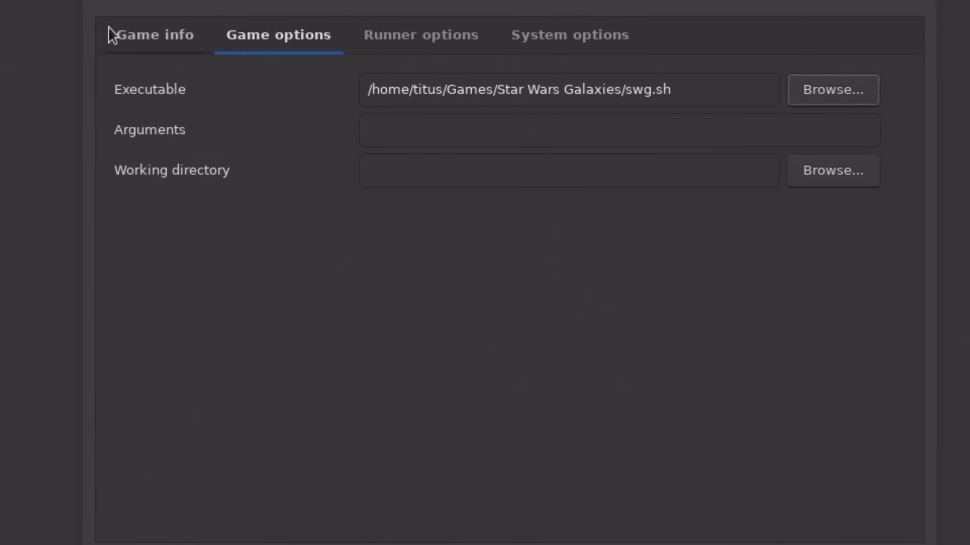
left_click(133, 38)
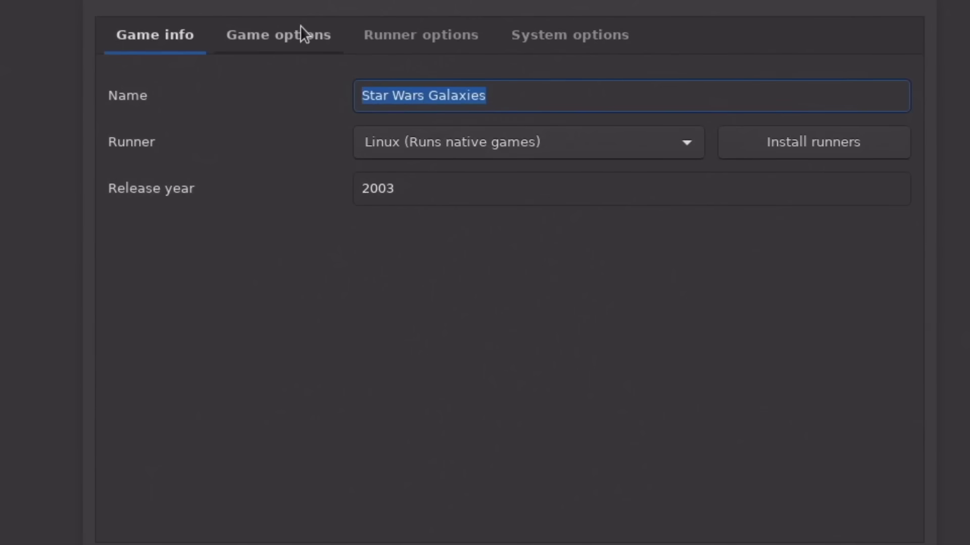
Confirm the Linux runner and review the executable path, runner options and system options.
left_click(623, 138)
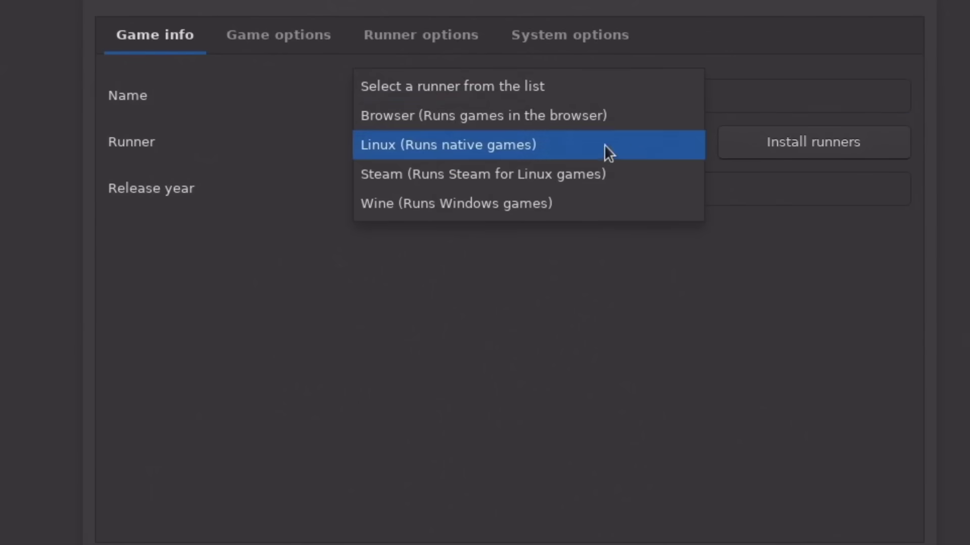
left_click(586, 394)
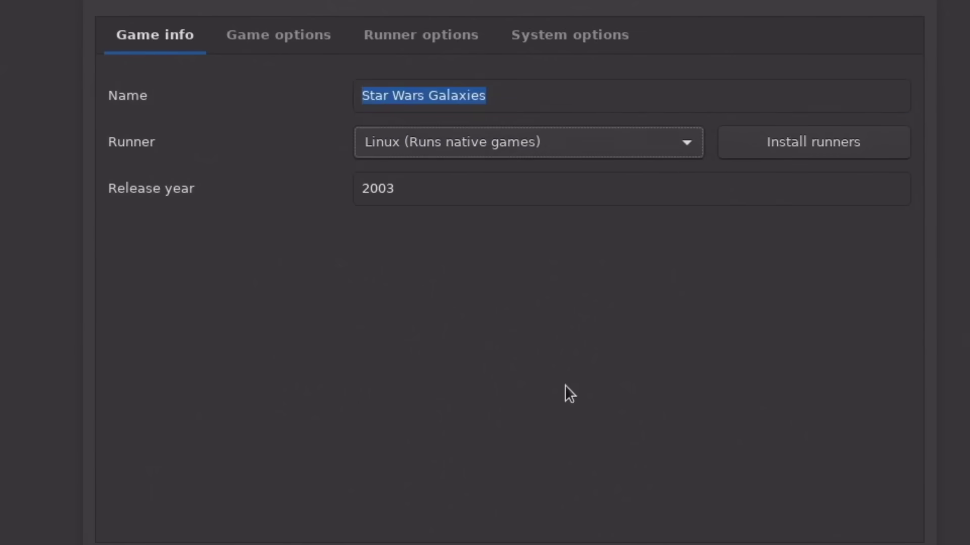
left_click(293, 37)
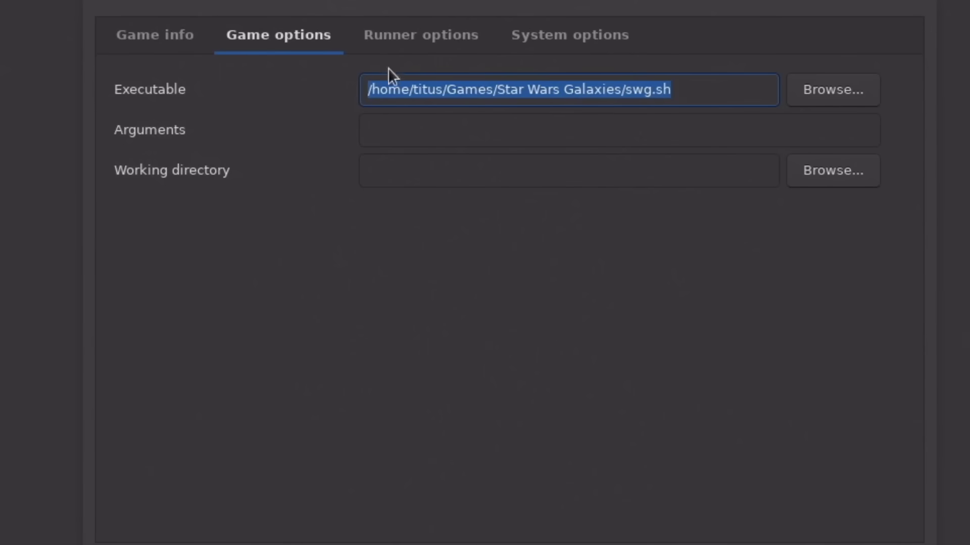
left_click(582, 92)
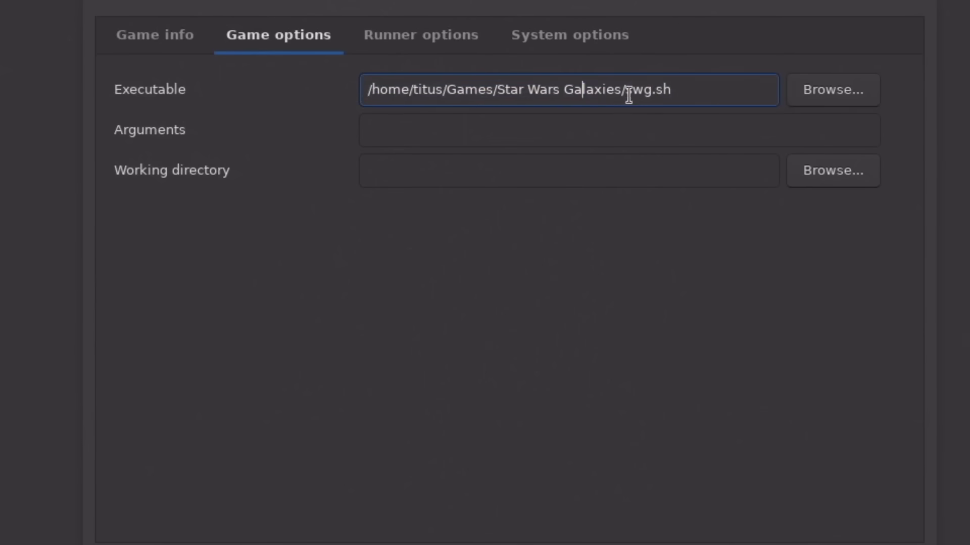
left_click(440, 29)
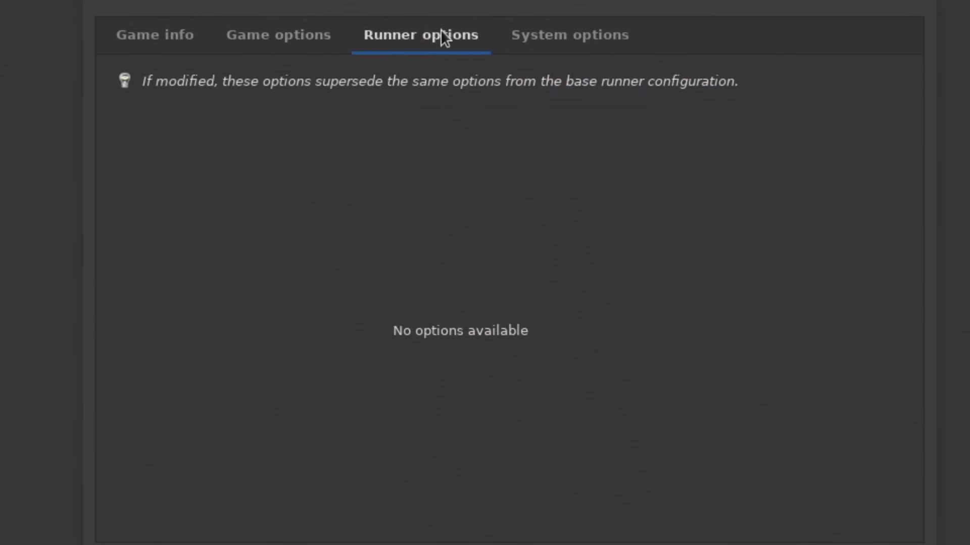
left_click(593, 37)
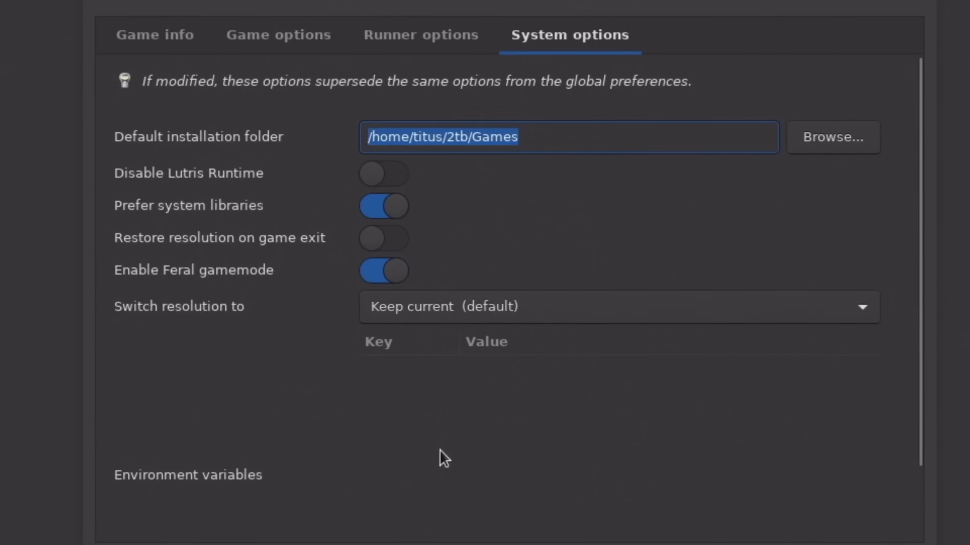
Save Star Wars Galaxies, reopen its configuration, and cancel choosing a banner image.
left_click(817, 520)
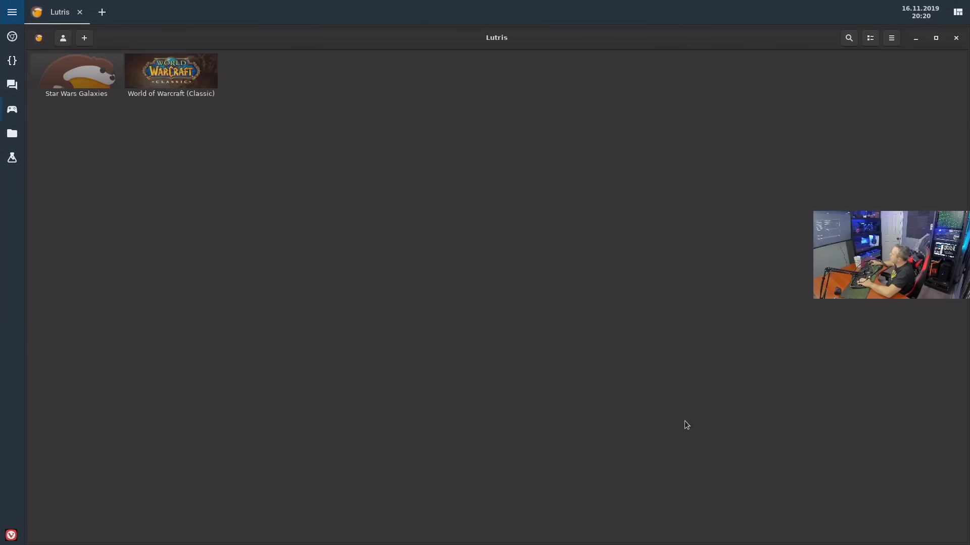
left_click(81, 86)
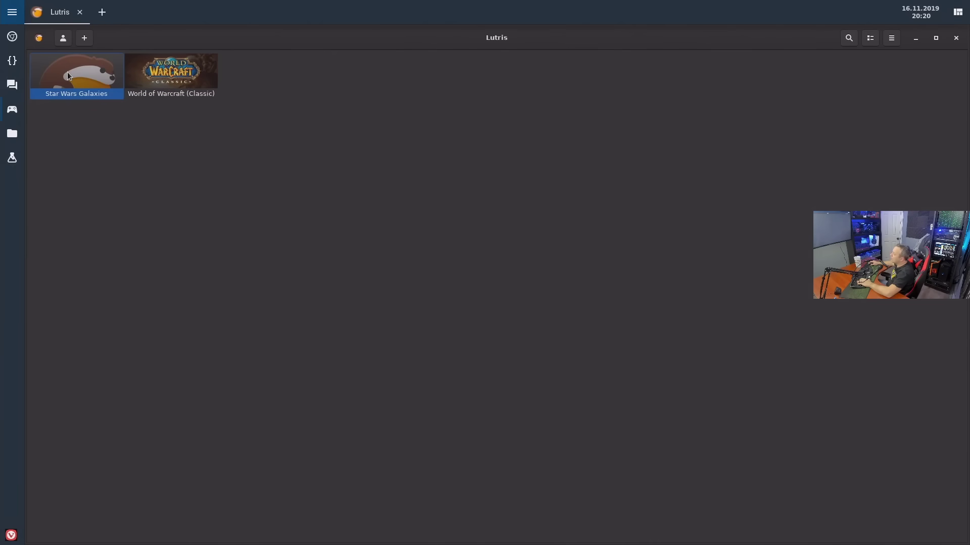
right_click(68, 71)
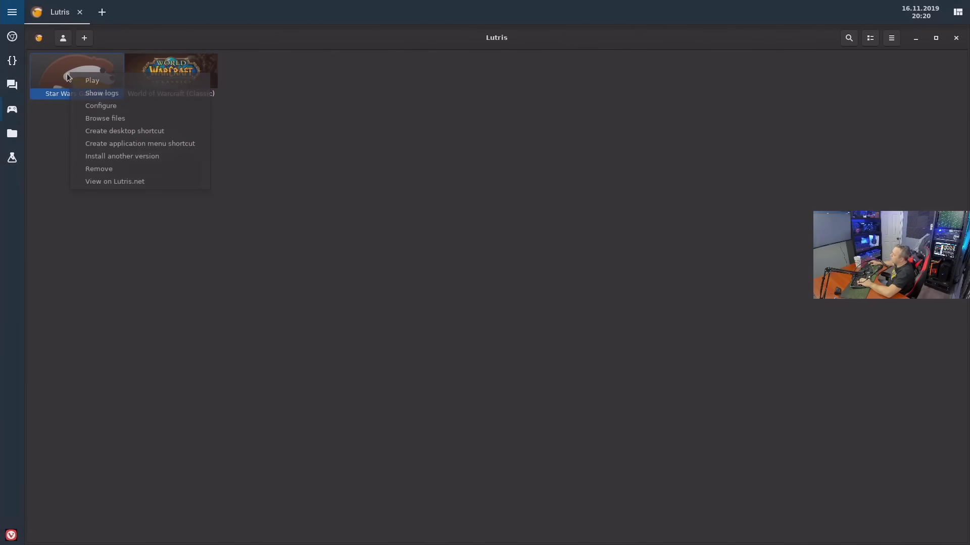
left_click(114, 108)
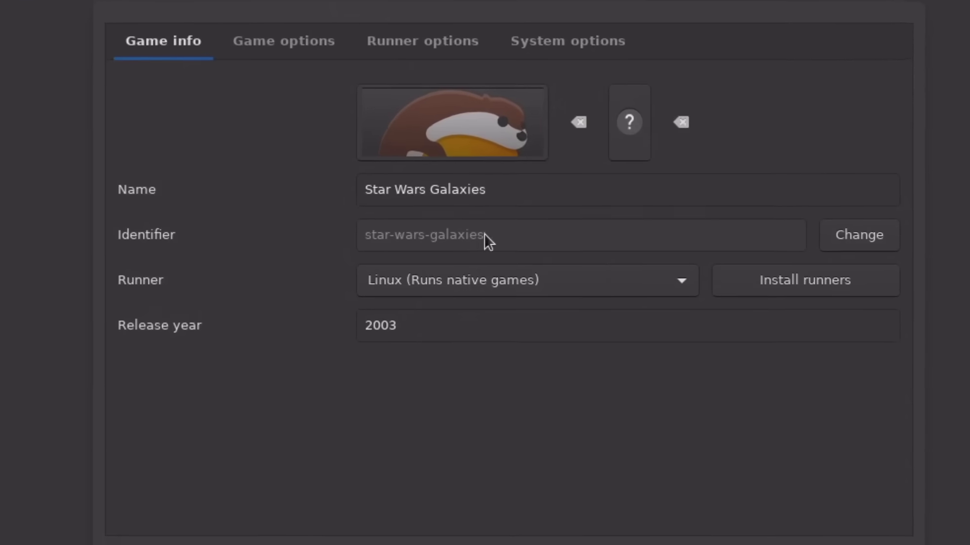
left_click(444, 116)
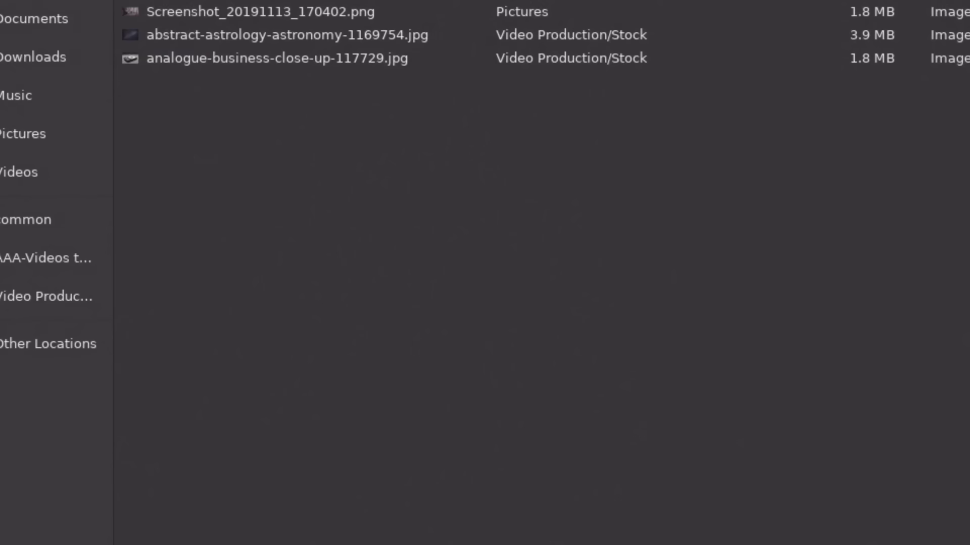
key("Escape")
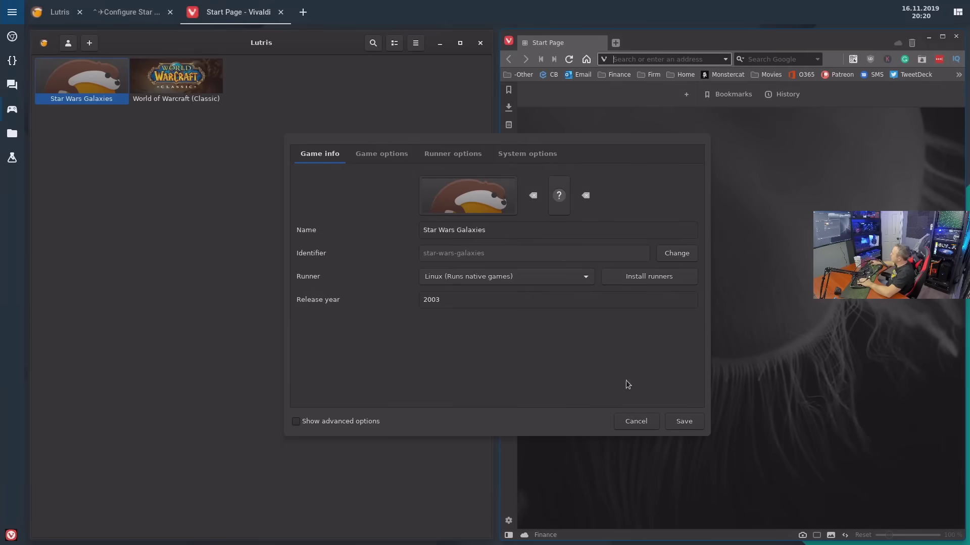
Close the configuration unsaved and search lutris.net for 'Star wars galaxies'.
left_click(639, 425)
left_click(657, 60)
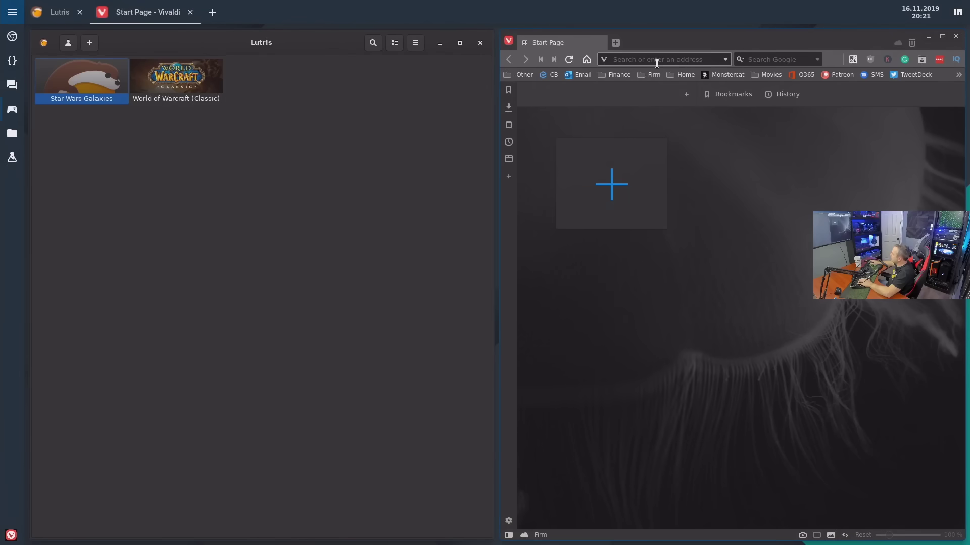
type("lutris.net/")
key("Return")
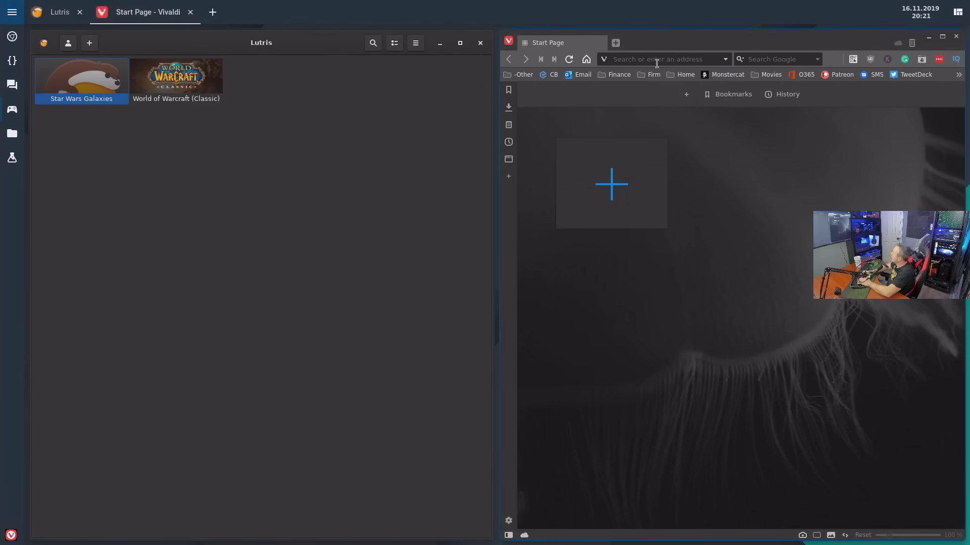
left_click(835, 90)
type("sta")
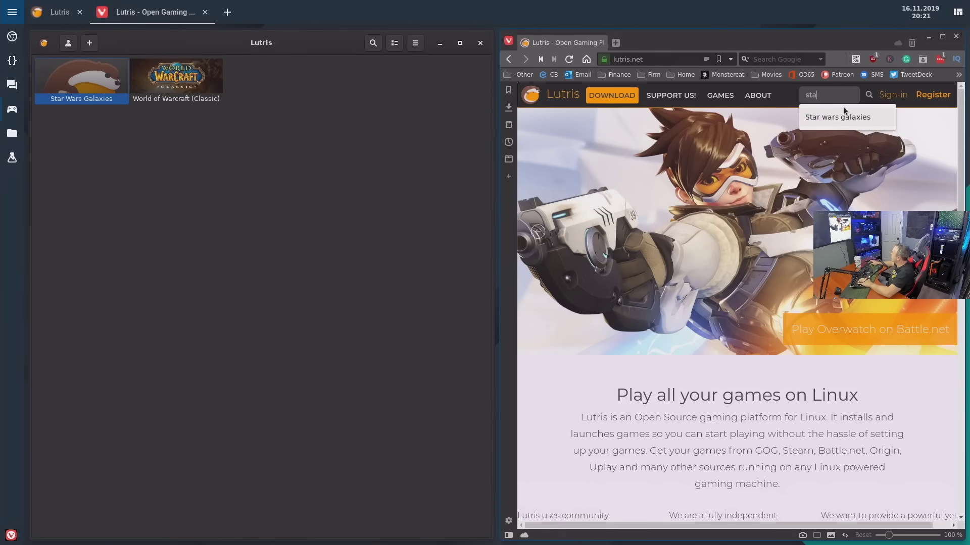
left_click(838, 116)
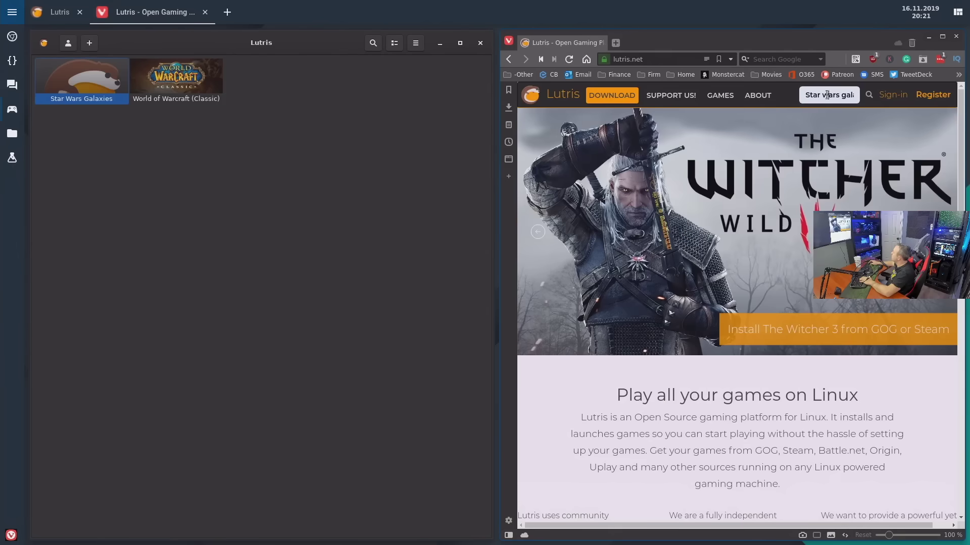
key("Return")
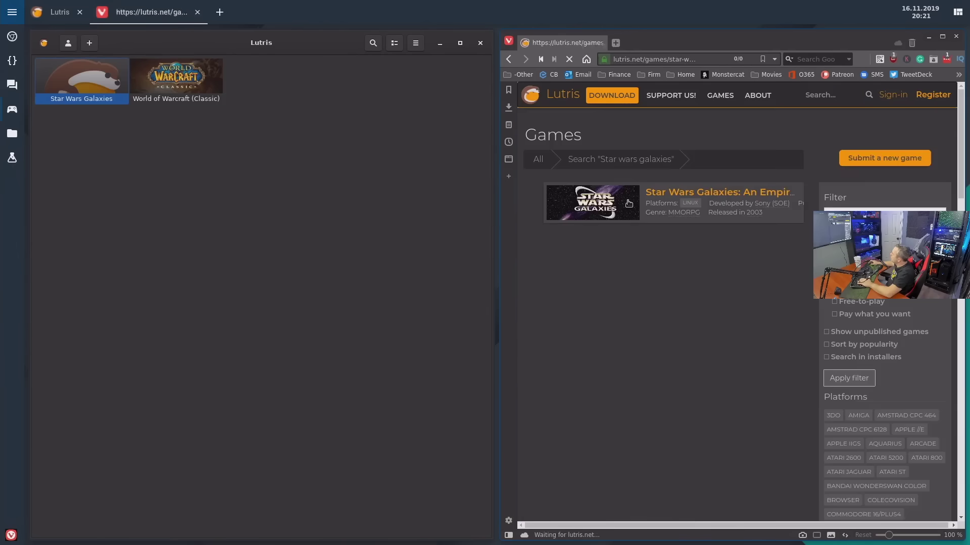
Copy the slug star-wars-galaxies-an-empire-divided from the game page, then close the browser tab.
left_click(652, 190)
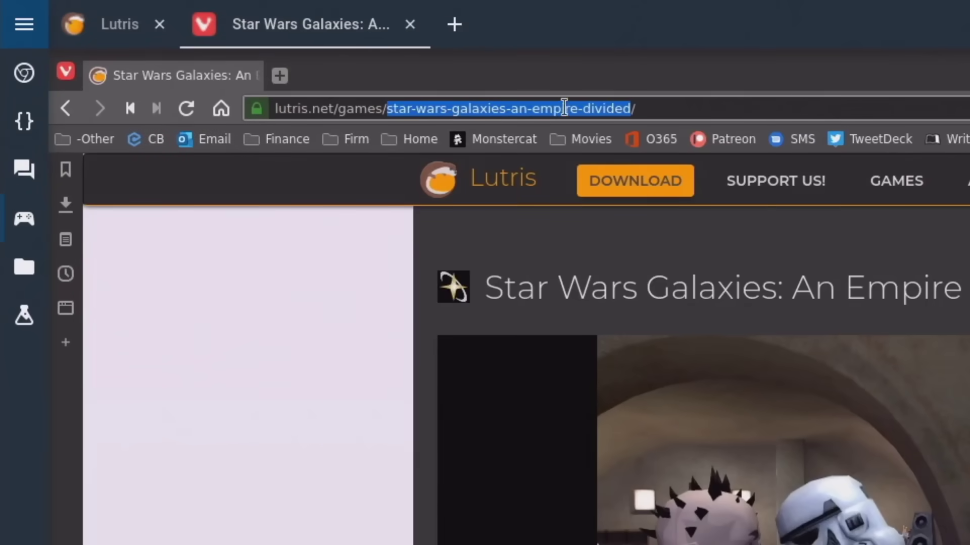
right_click(597, 105)
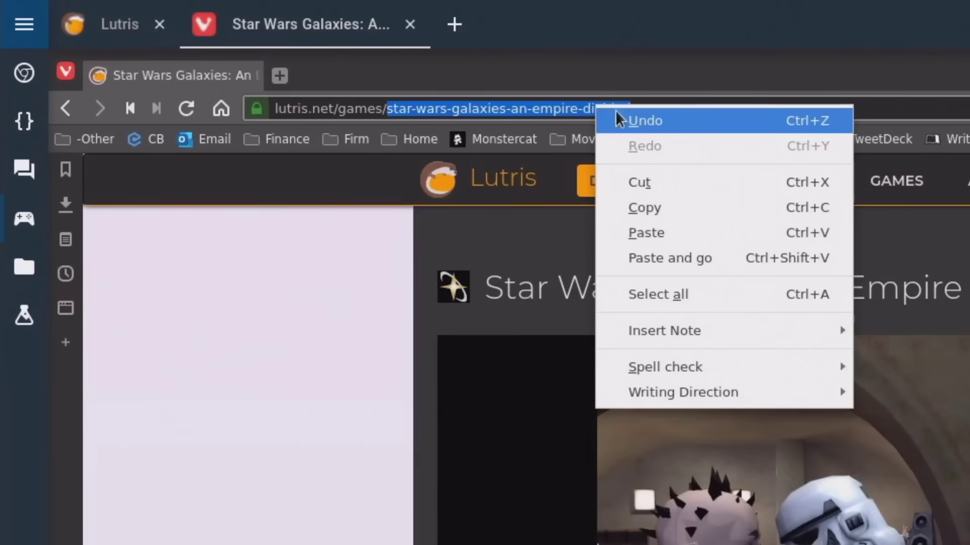
left_click(665, 208)
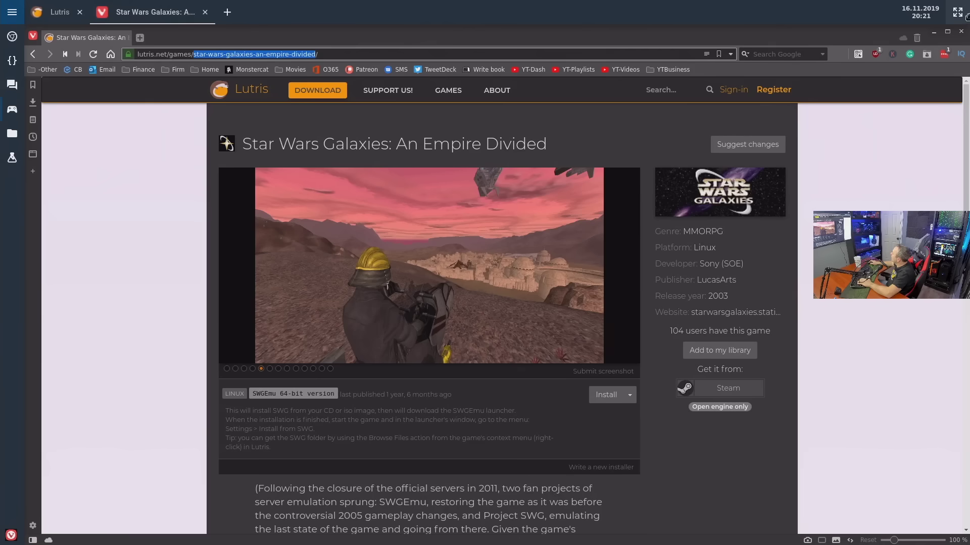
key("super+Right")
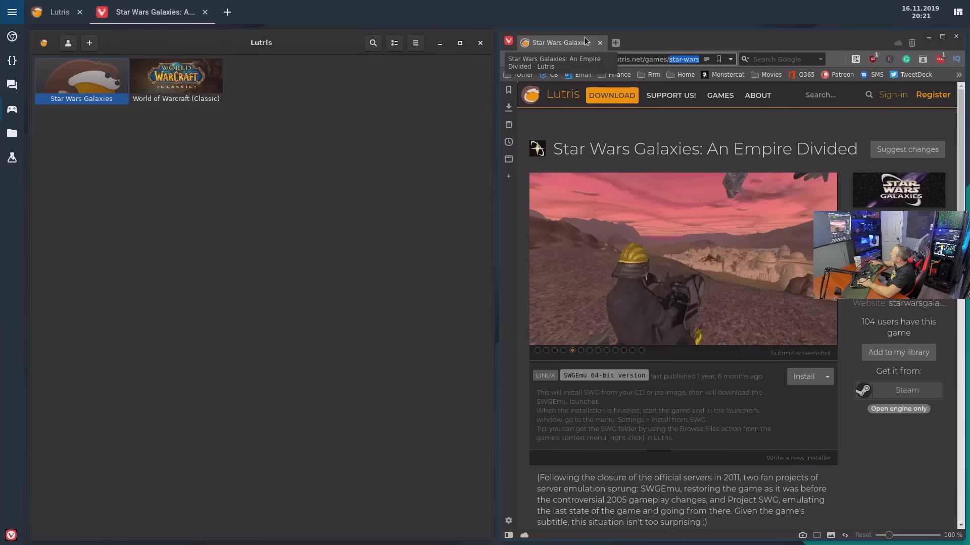
left_click(600, 43)
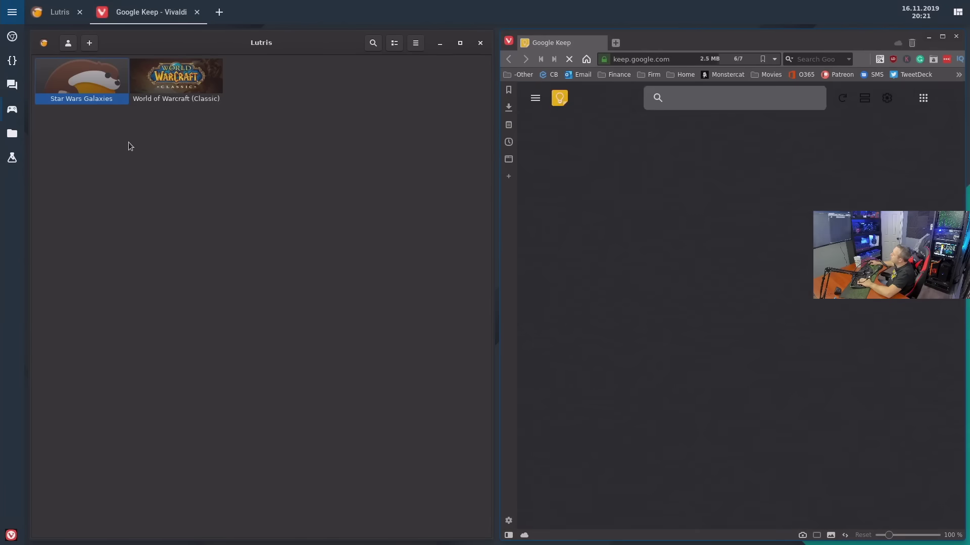
right_click(111, 77)
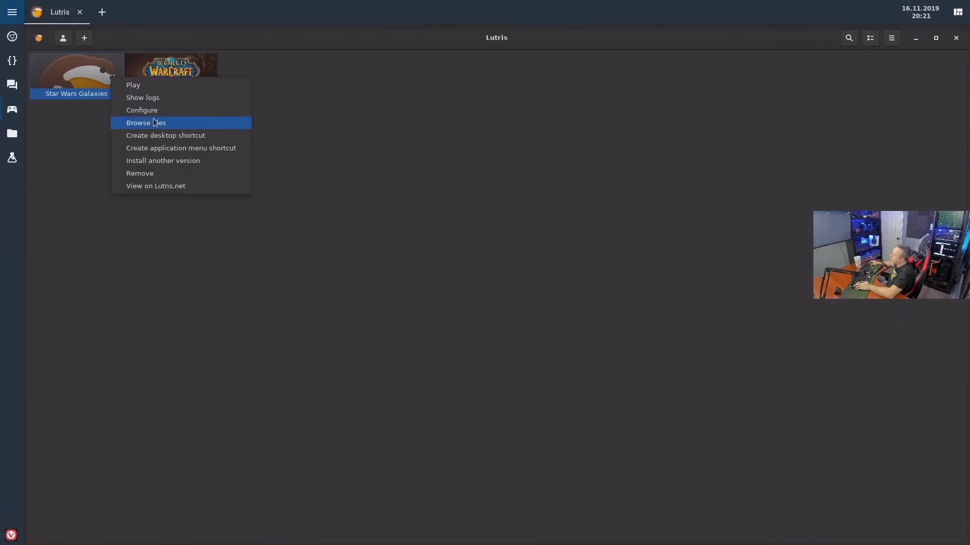
Paste star-wars-galaxies-an-empire-divided as the identifier, save the configuration, and quit Lutris.
left_click(156, 111)
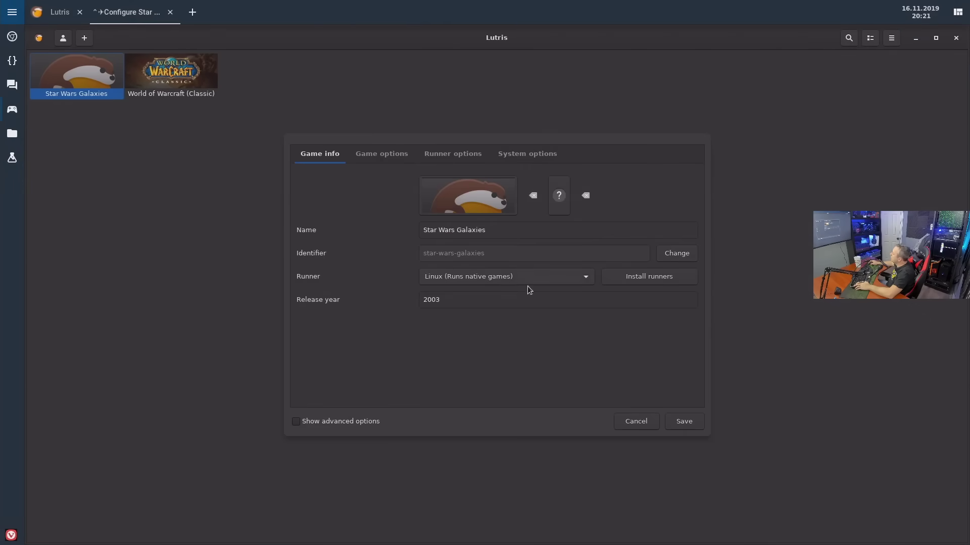
left_click(675, 257)
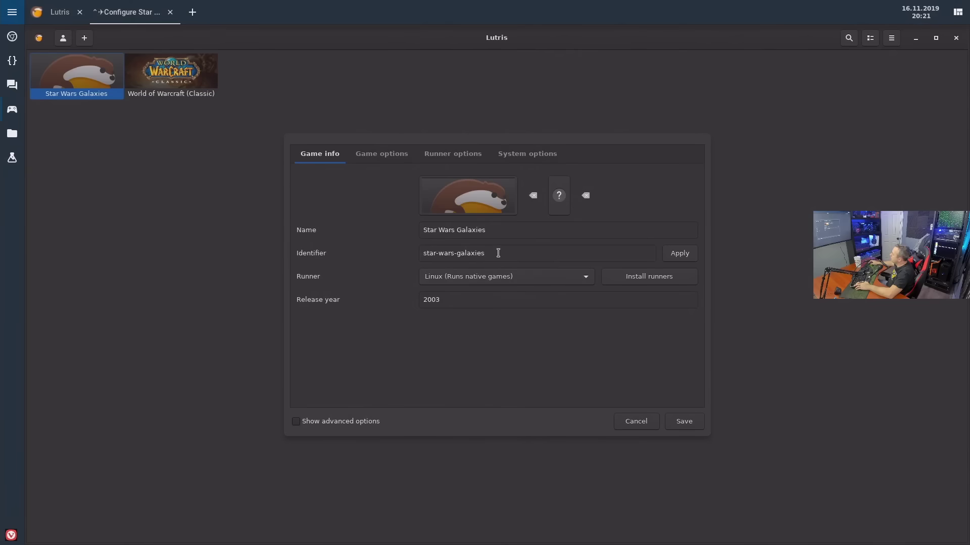
left_click_drag(498, 252, 379, 243)
key("ctrl+v")
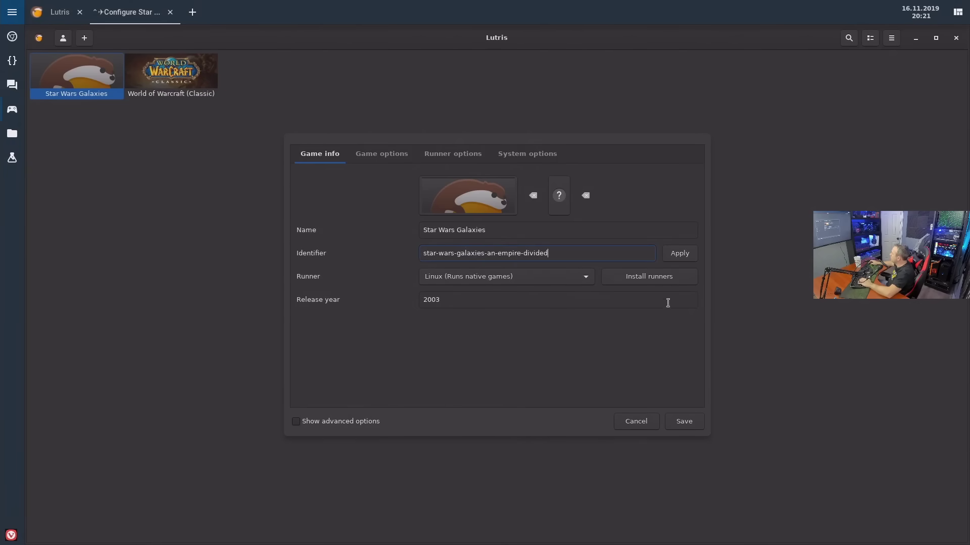
left_click(682, 256)
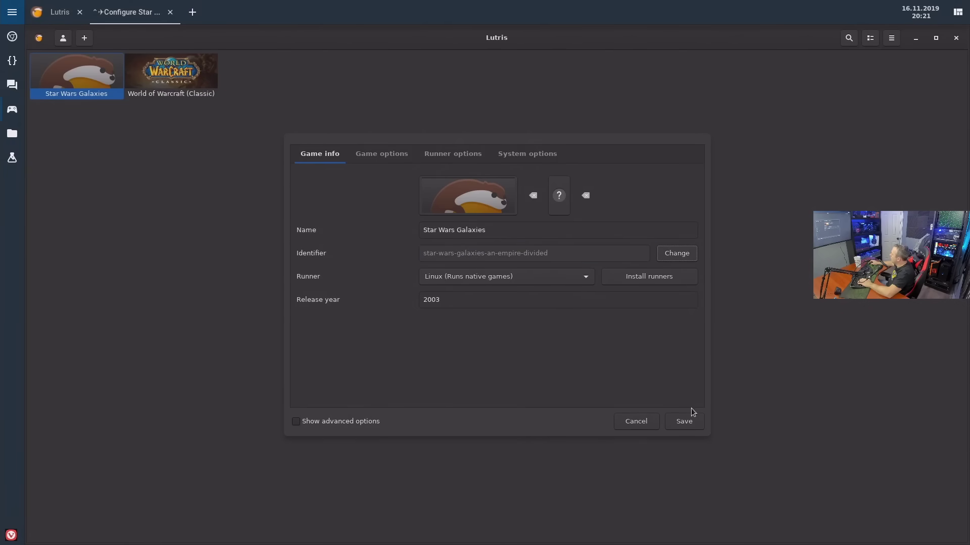
left_click(684, 421)
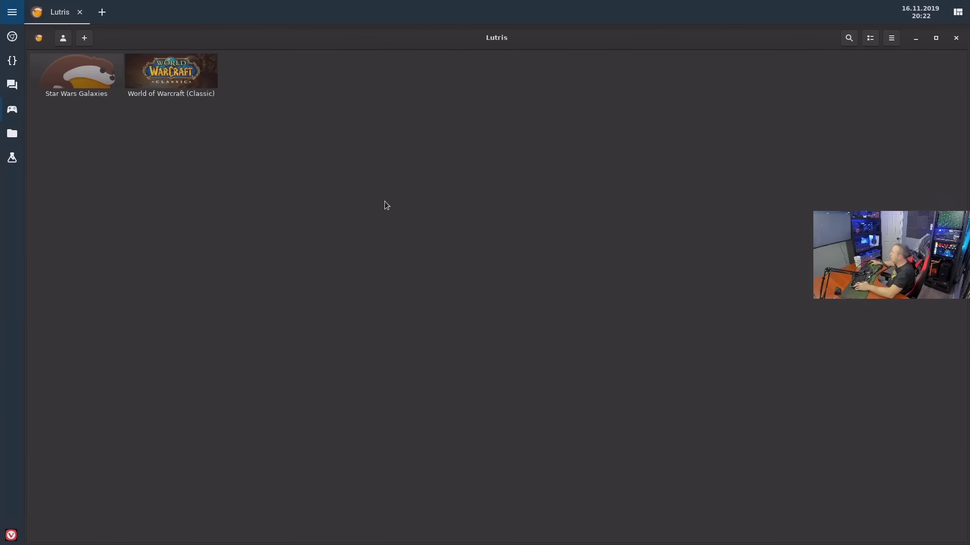
key("ctrl+q")
Reopen Lutris and dismiss the error that swg.sh is not executable.
left_click(12, 36)
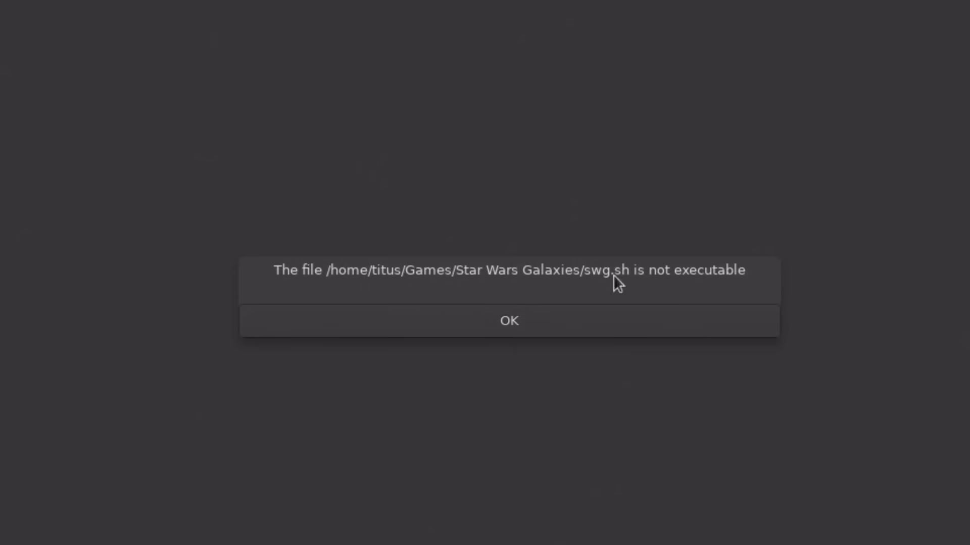
left_click(544, 323)
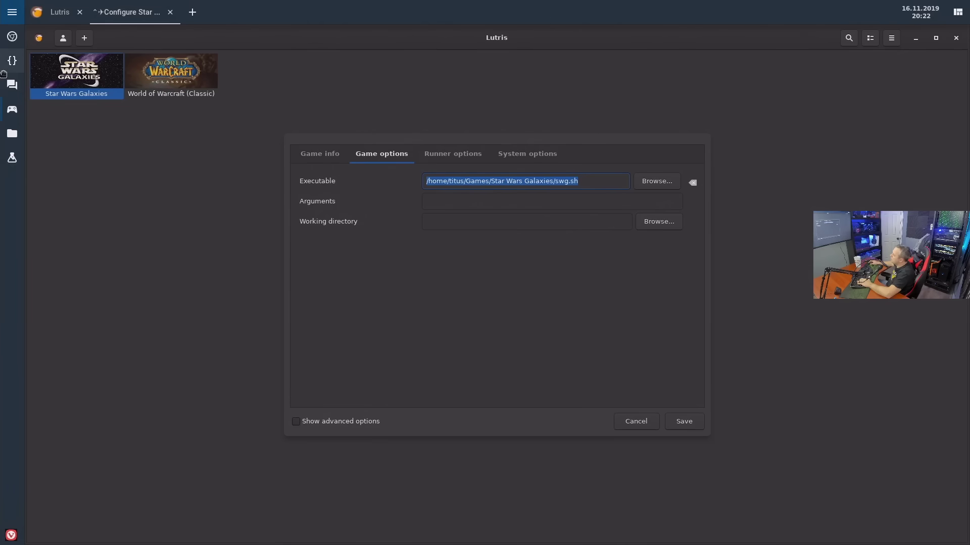
Allow swg.sh in Games > Star Wars Galaxies to execute as a program.
left_click(12, 134)
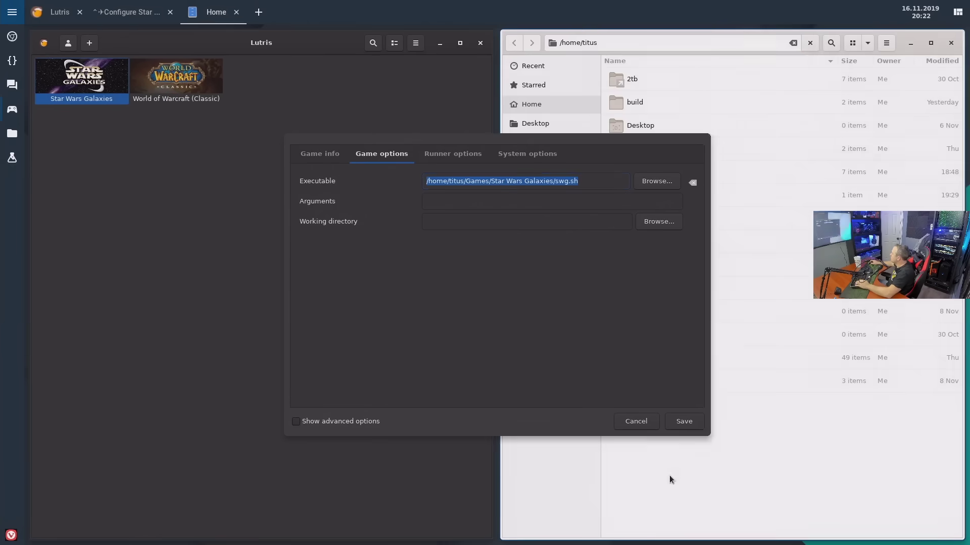
left_click(671, 479)
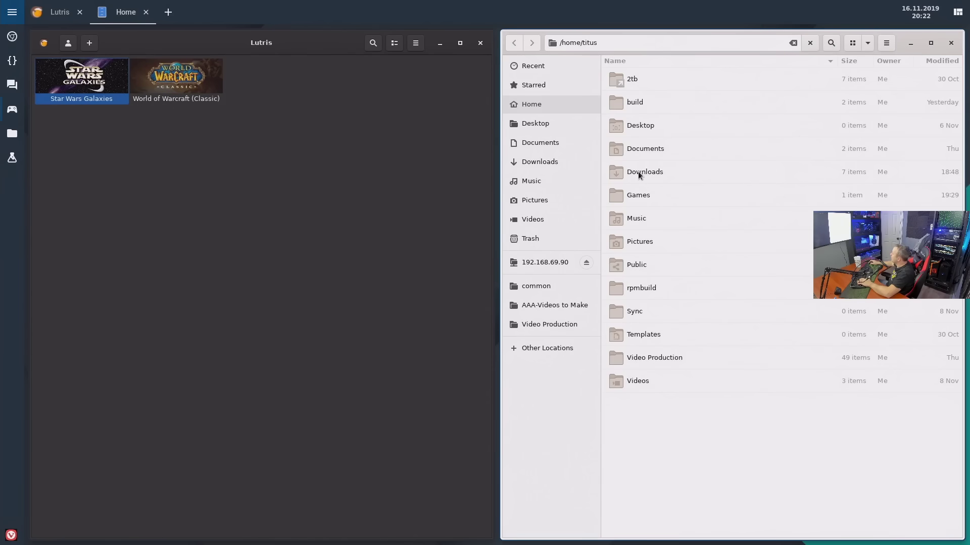
double_click(635, 199)
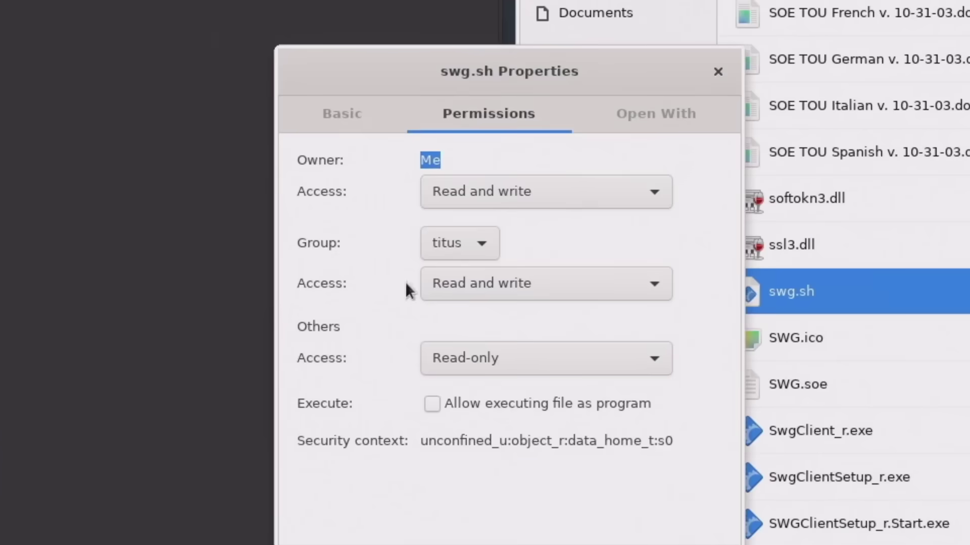
left_click(502, 408)
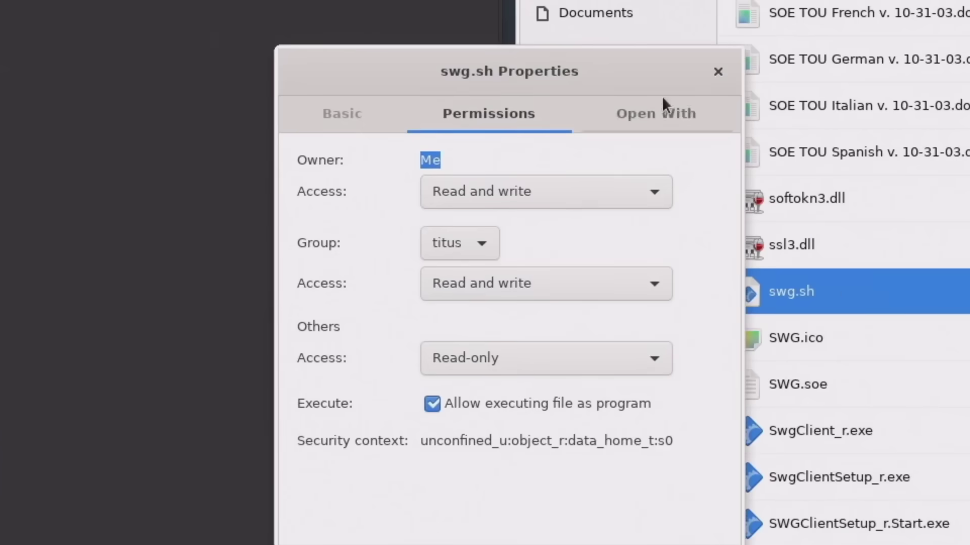
left_click(720, 70)
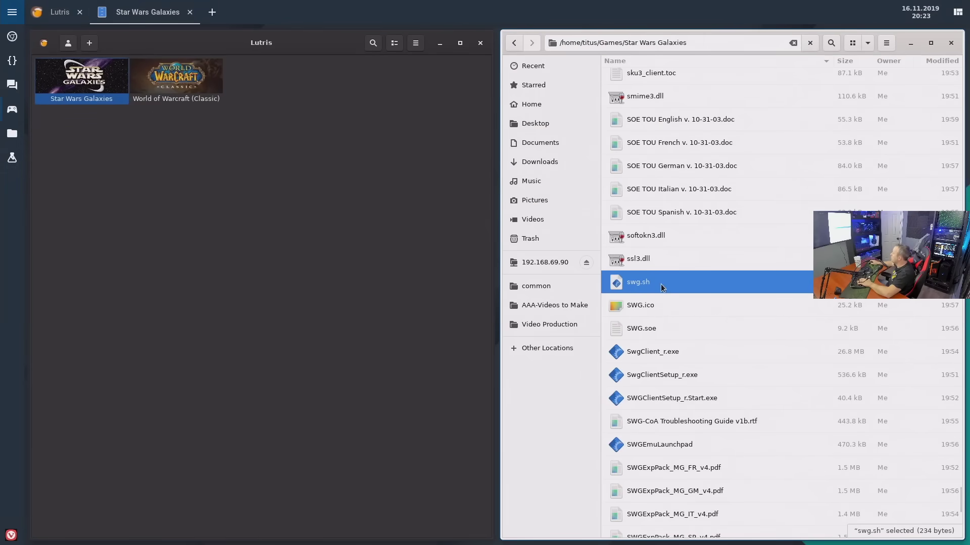
left_click(950, 44)
Play Star Wars Galaxies, log in to SWG Legends, and start downloading the 412 patches.
right_click(89, 80)
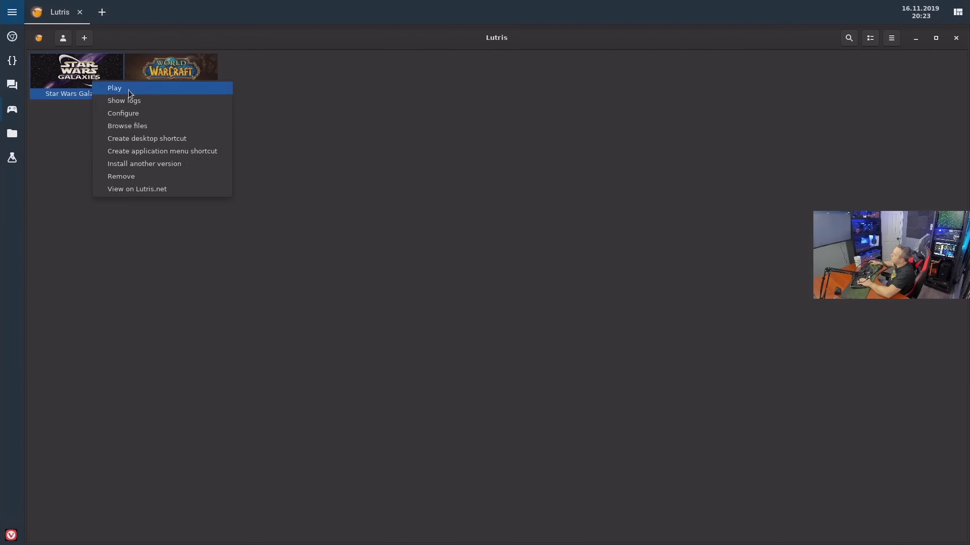
left_click(129, 90)
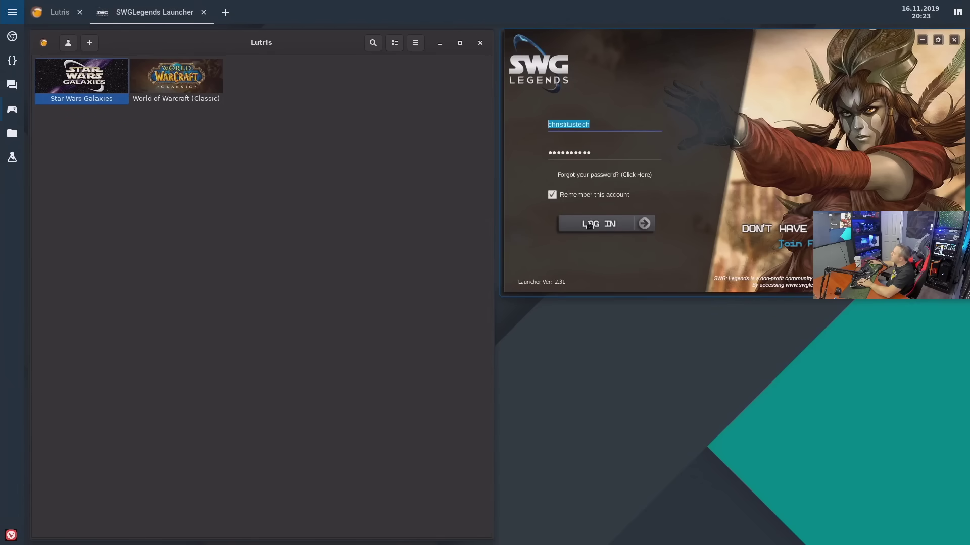
left_click(591, 225)
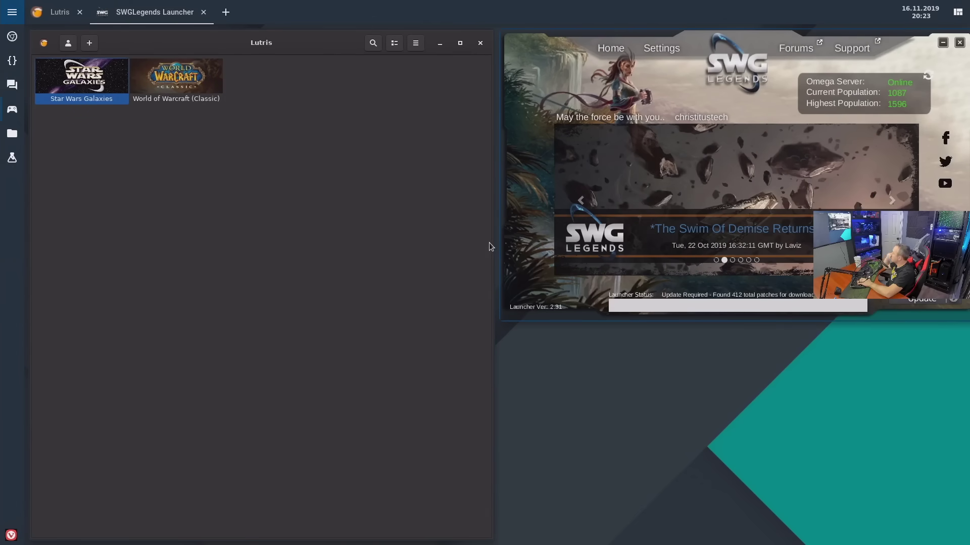
left_click(922, 298)
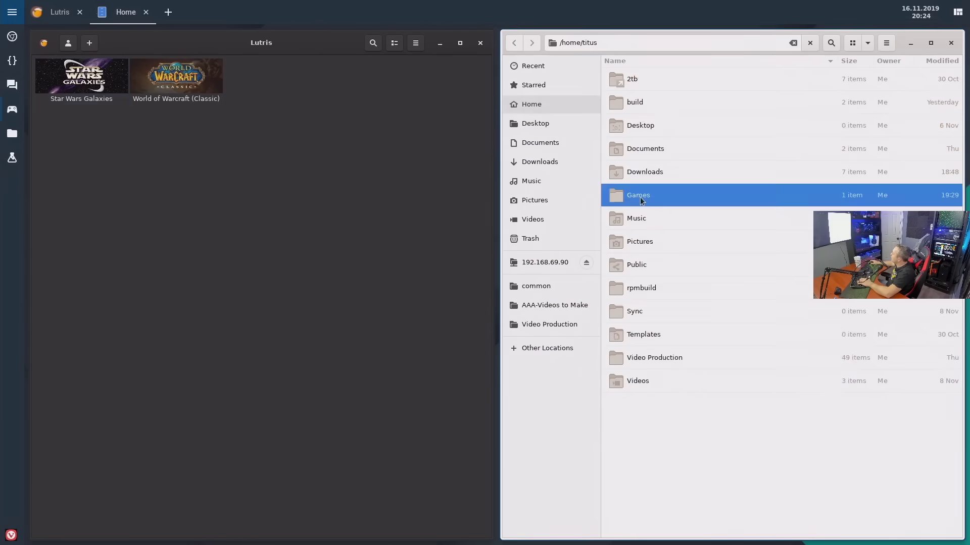
Open swg.sh from Games > Star Wars Galaxies with the Text Editor.
double_click(640, 197)
double_click(633, 81)
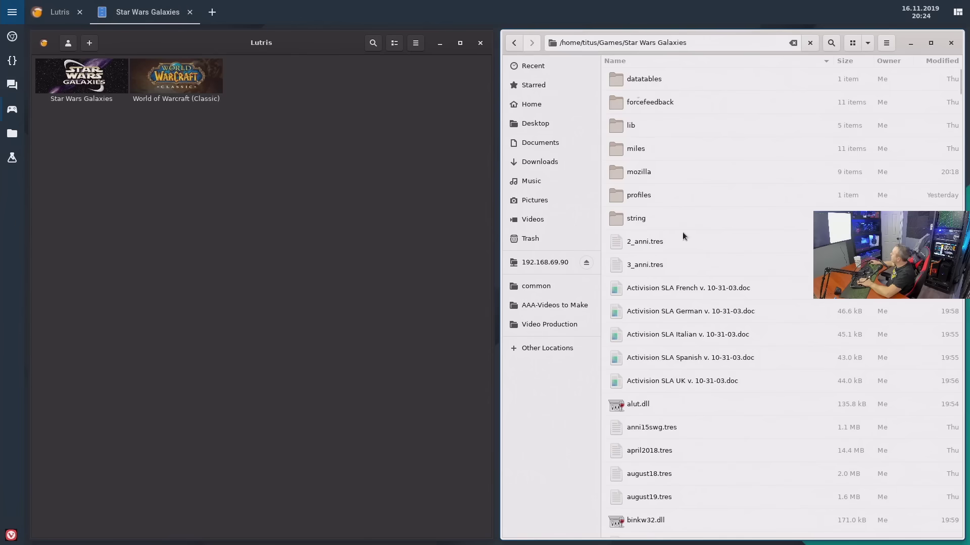
scroll(681, 235, "down", 10)
scroll(678, 245, "down", 15)
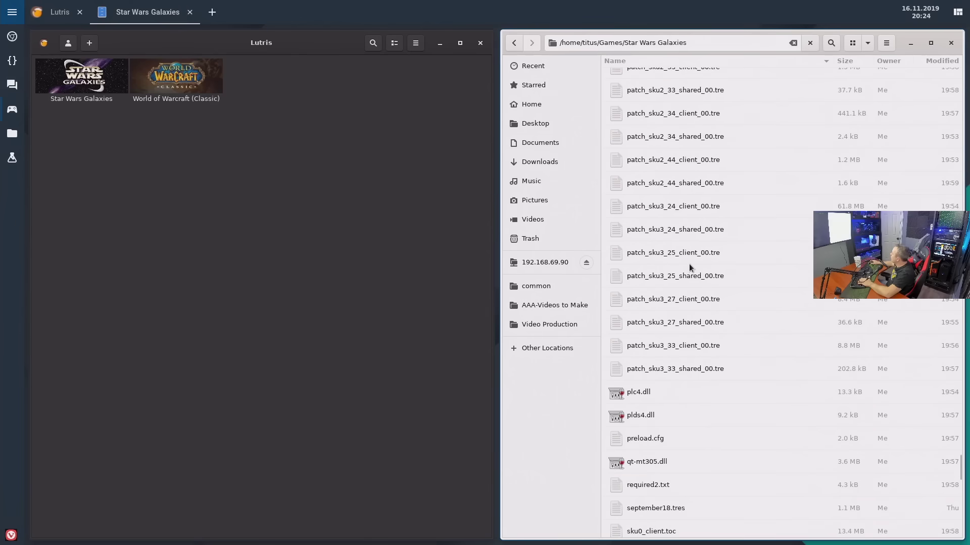
scroll(688, 264, "down", 10)
scroll(686, 266, "down", 2)
right_click(644, 233)
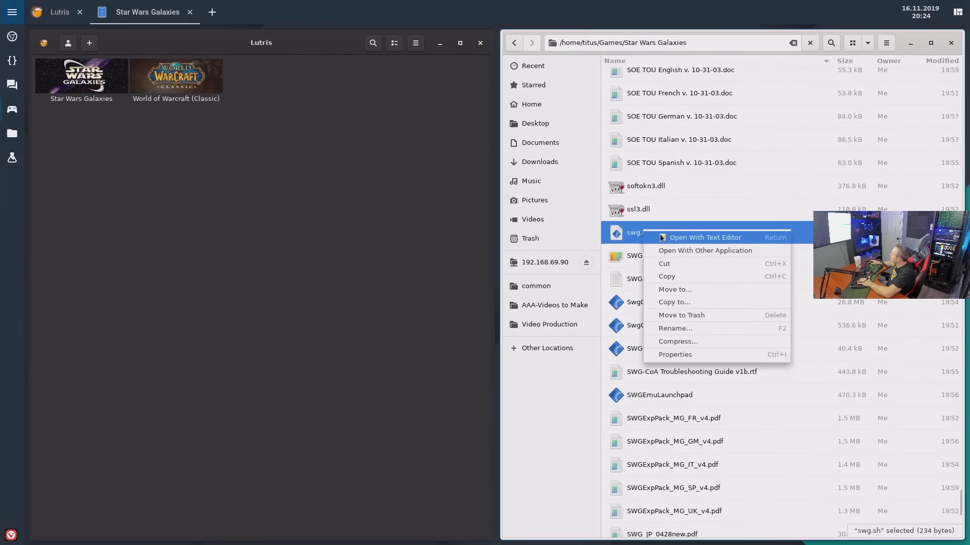
left_click(676, 238)
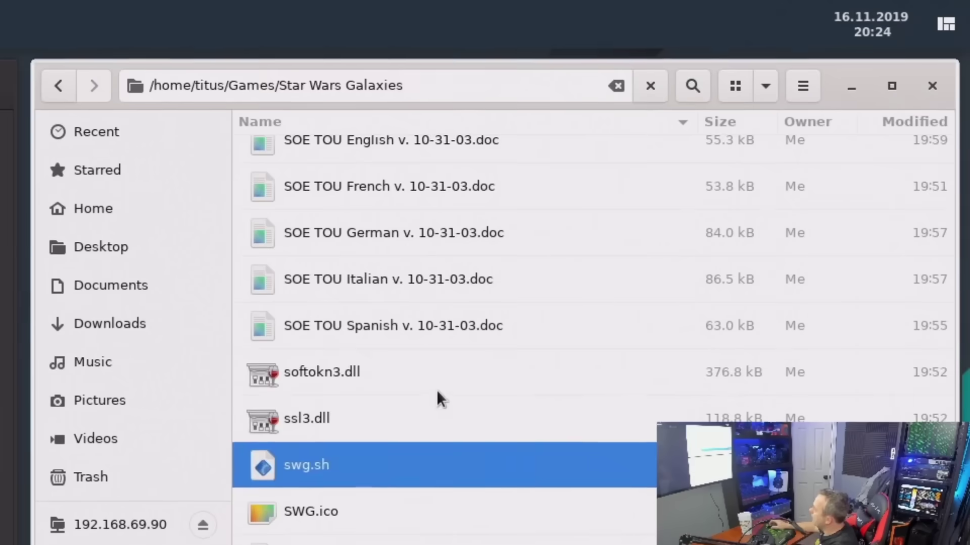
left_click(436, 241)
Navigate into Star Wars Galaxies/lib/jre/bin and scroll through its DLL files.
scroll(436, 240, "up", 10)
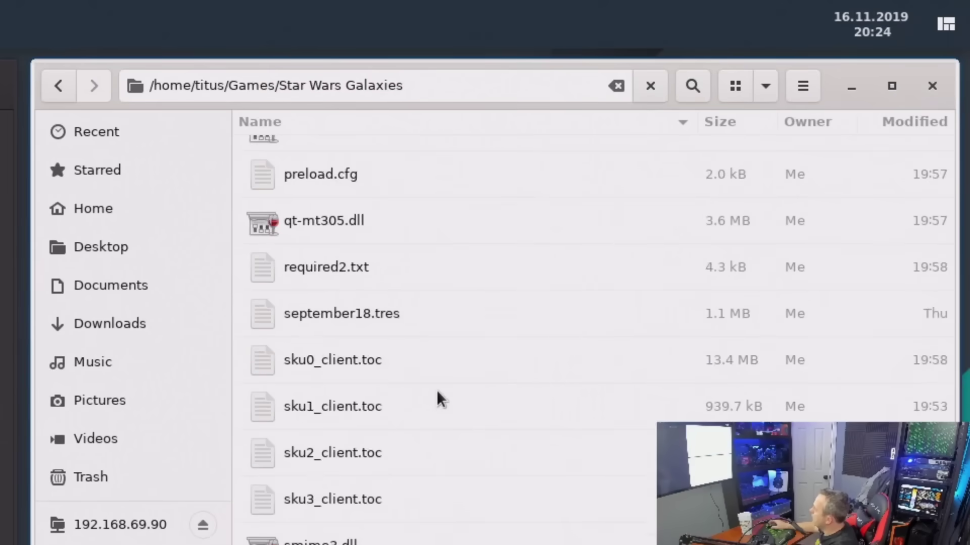
scroll(436, 391, "up", 15)
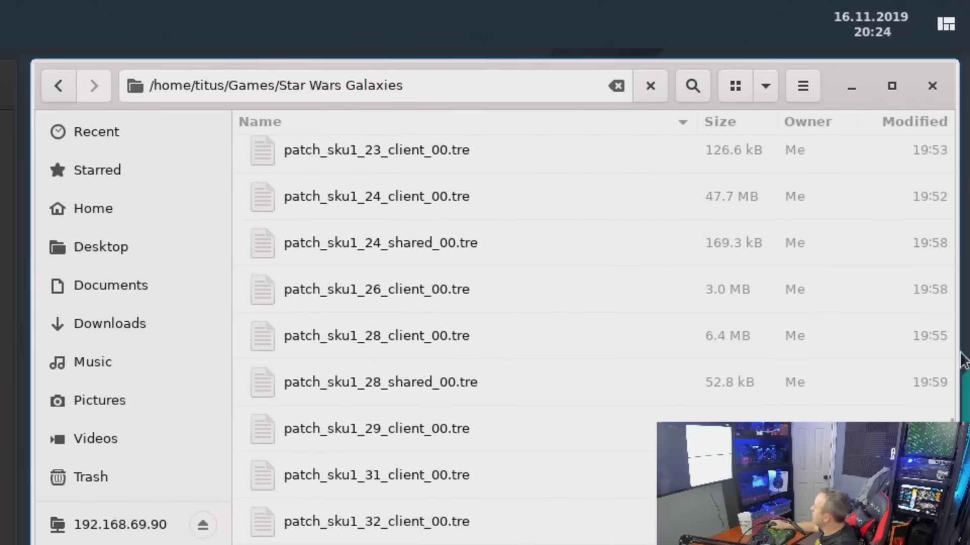
scroll(955, 404, "up", 15)
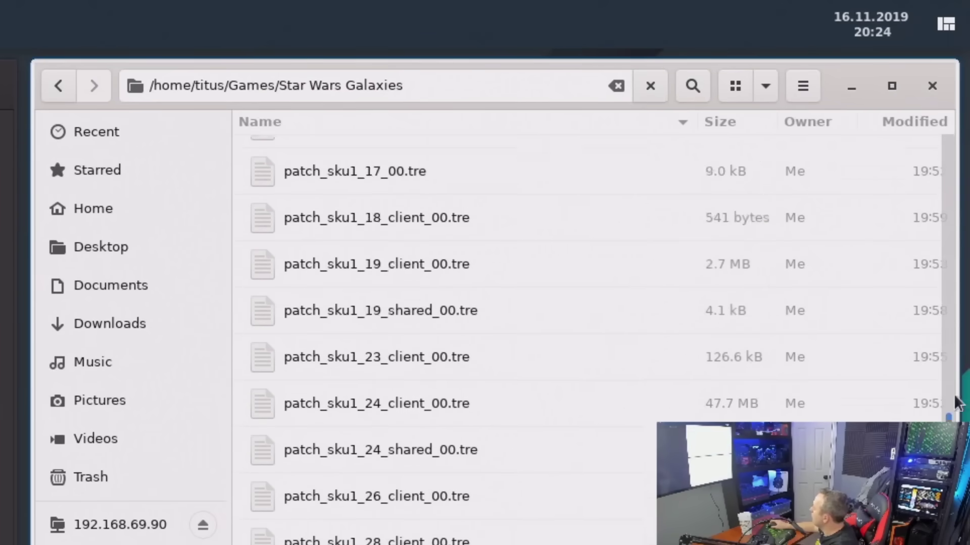
double_click(316, 259)
double_click(286, 174)
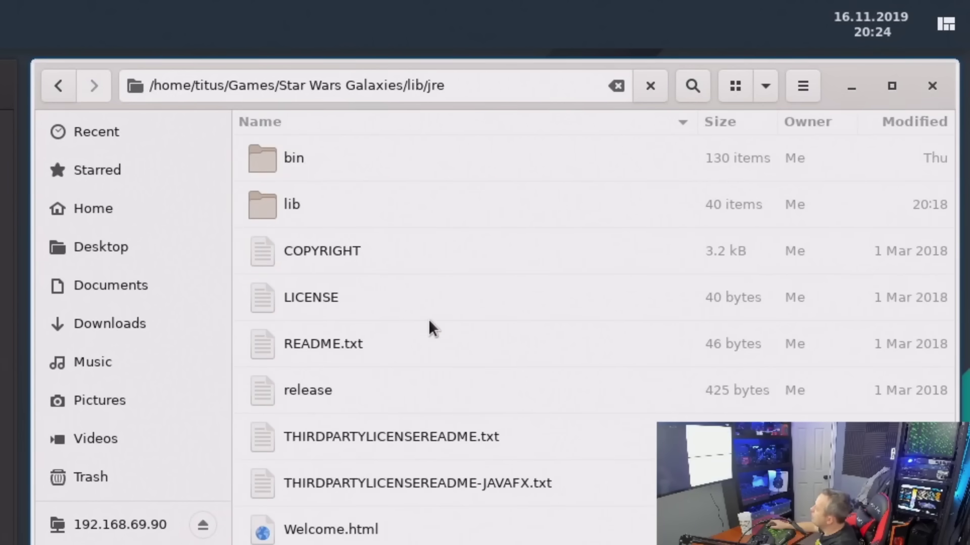
double_click(278, 157)
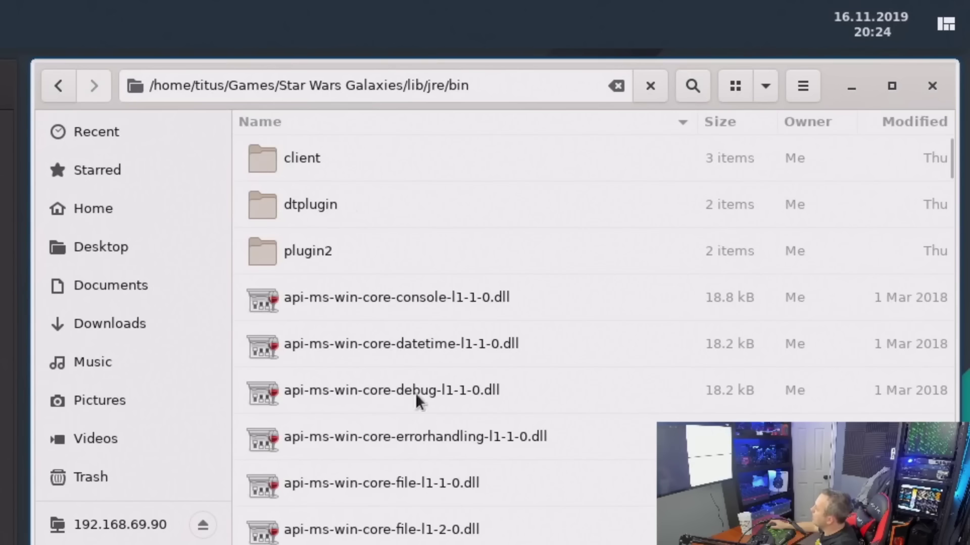
scroll(447, 427, "down", 6)
scroll(437, 425, "down", 3)
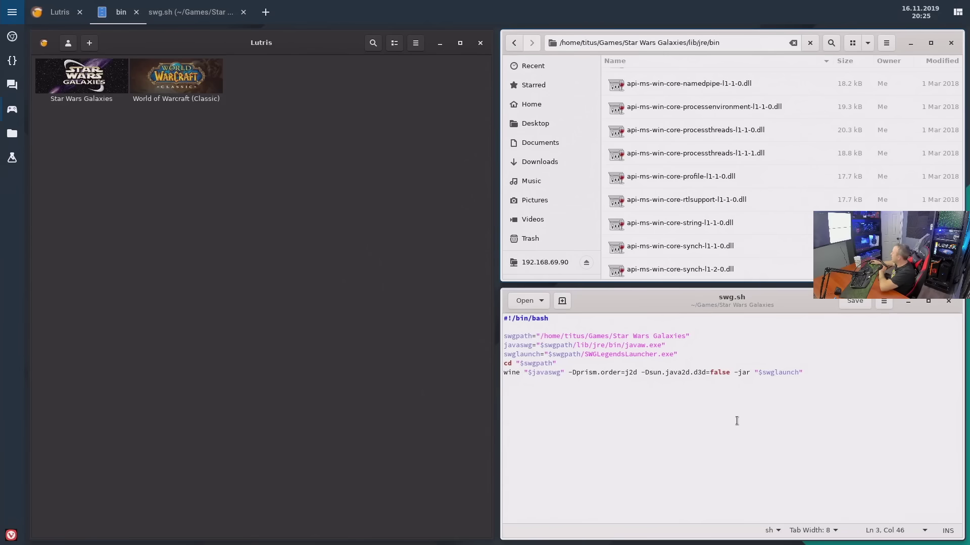
Close the swg.sh editor and file manager, play Star Wars Galaxies, and log in to SWGLegends.
left_click(949, 301)
left_click(952, 42)
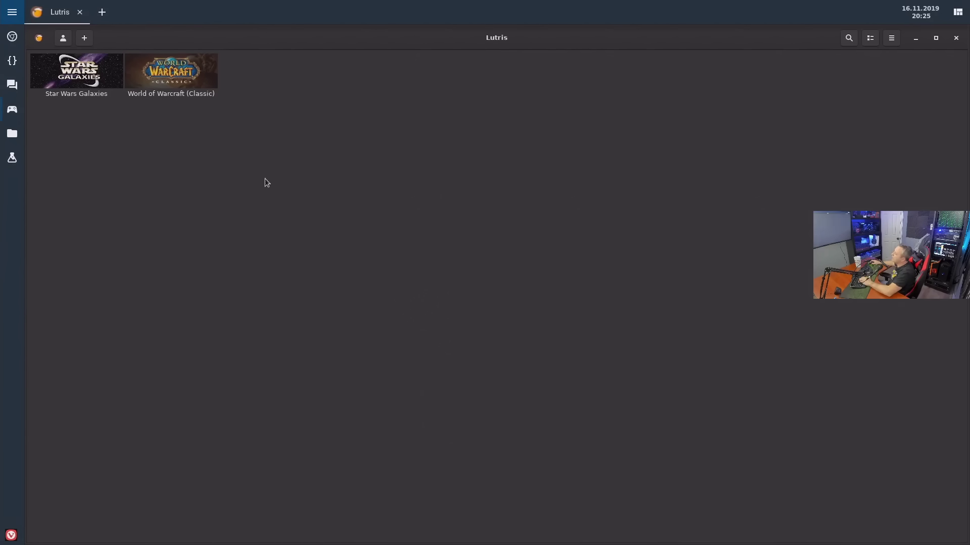
right_click(86, 78)
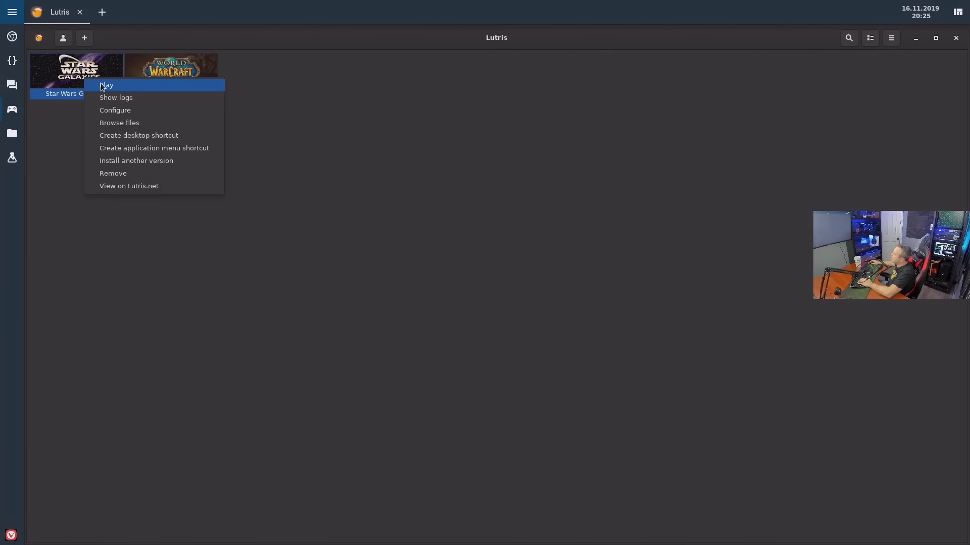
left_click(187, 168)
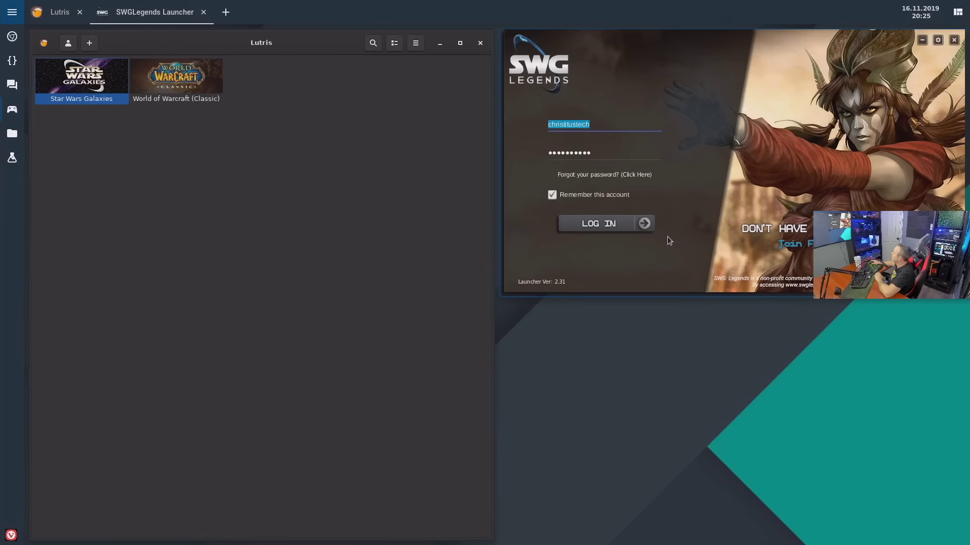
left_click(604, 230)
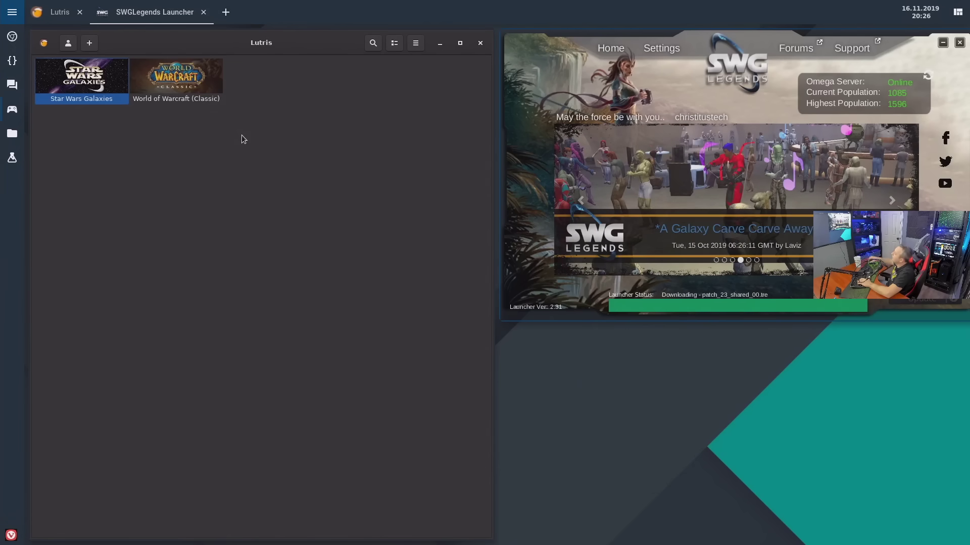
left_click(90, 44)
Add a Wine game named 'Star Wars Galaxies (no launcher)' with release year 2003.
left_click(76, 75)
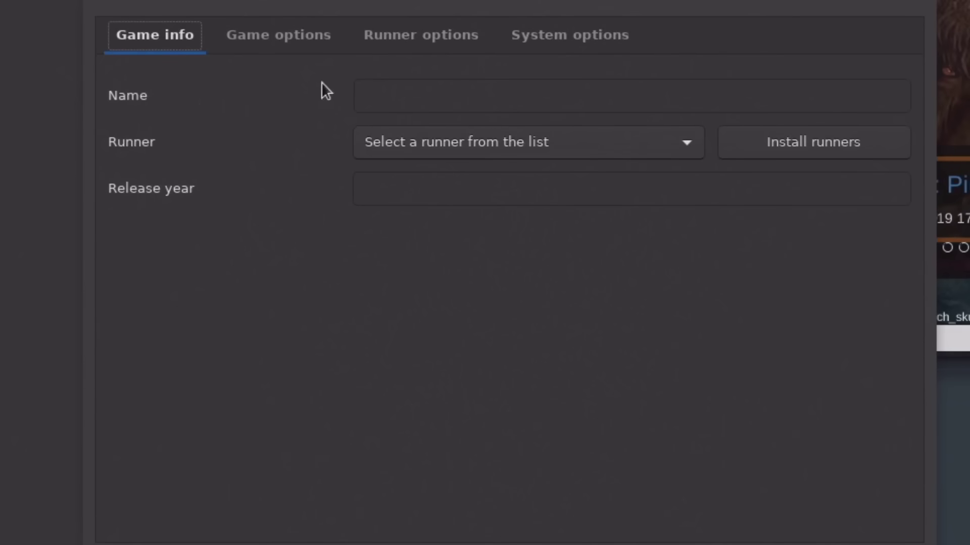
left_click(515, 136)
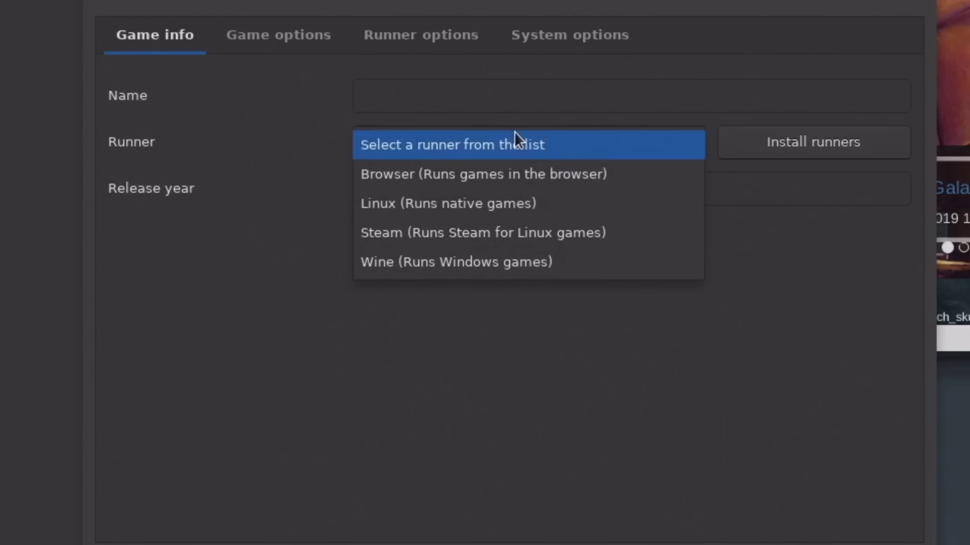
left_click(427, 263)
left_click(397, 99)
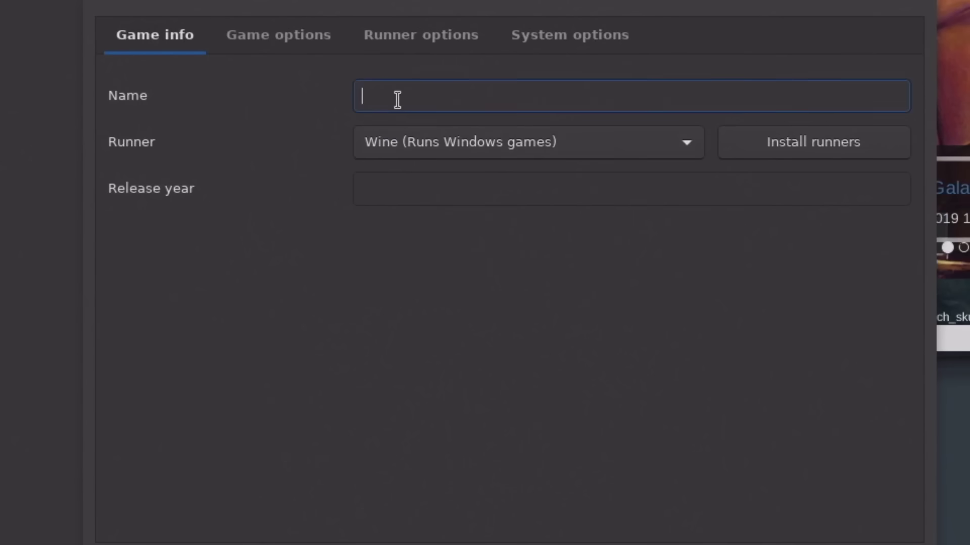
type("Star")
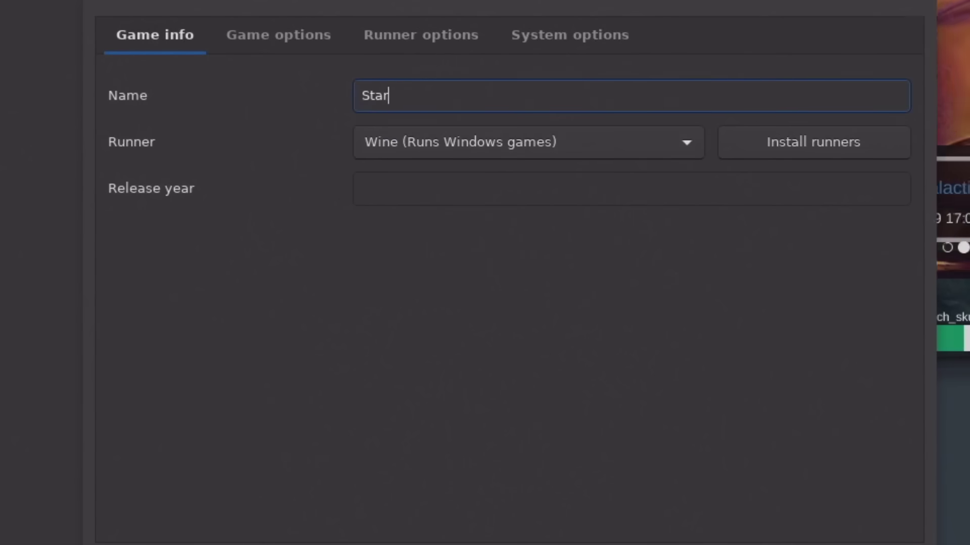
type(" Wars Galaxies (no la")
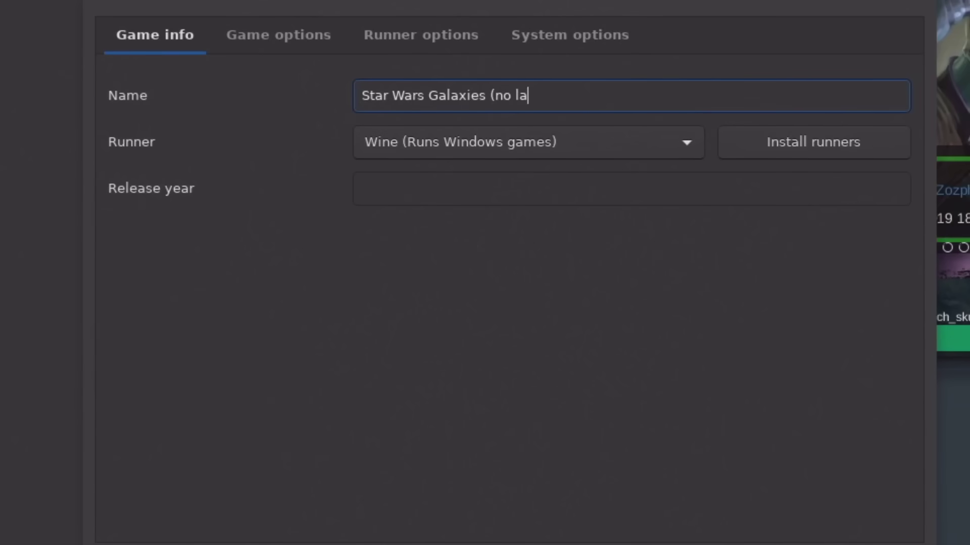
type("uncher)")
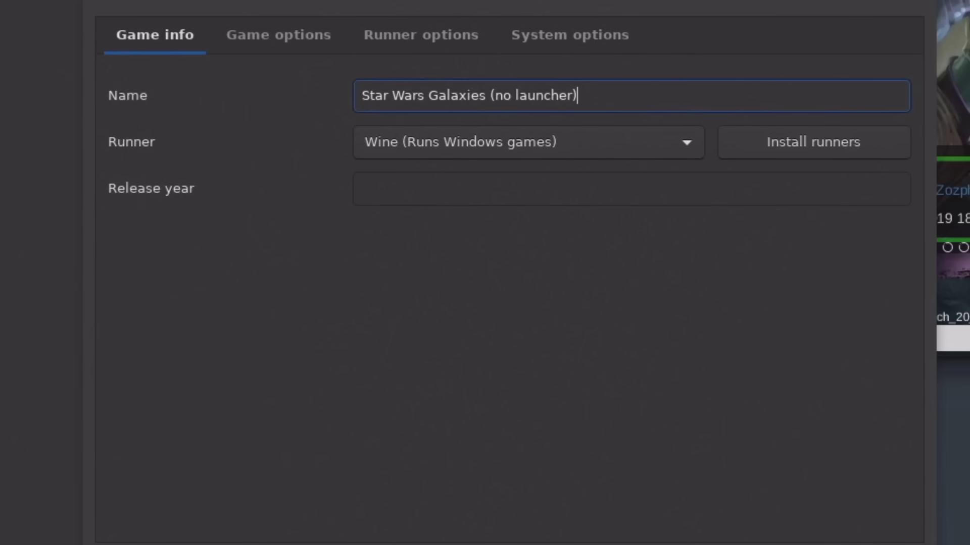
left_click(442, 179)
type("2003")
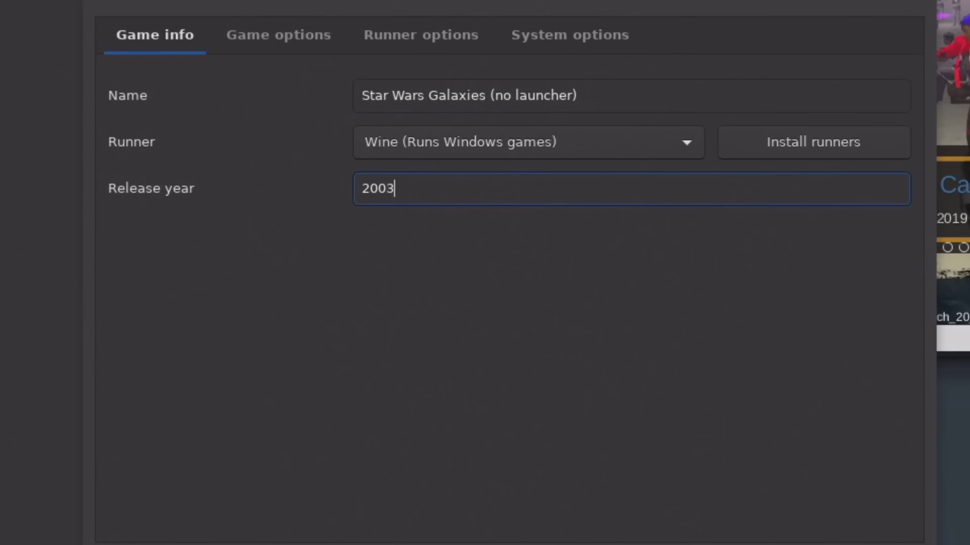
left_click(292, 22)
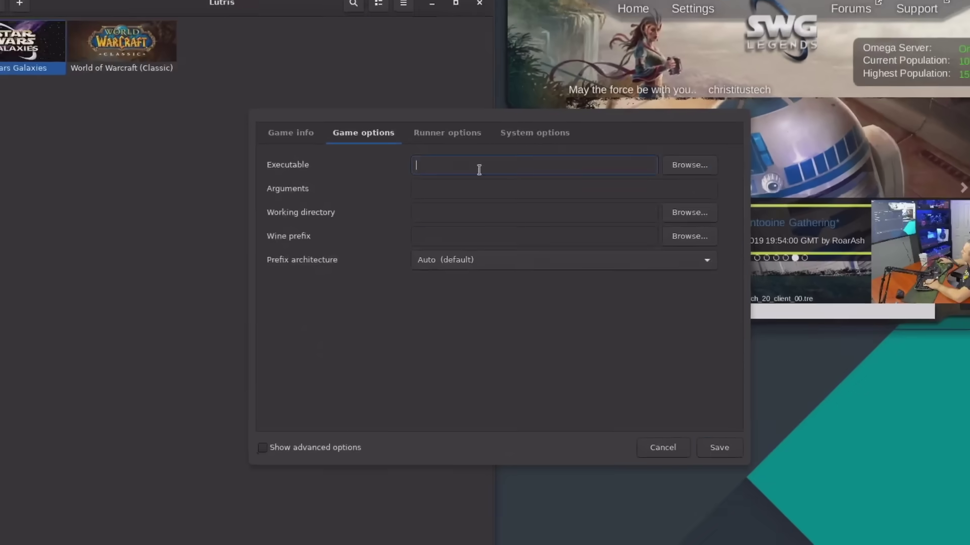
Set the executable to SwgClient_r.exe from the Games/Star Wars Galaxies folder.
left_click(659, 182)
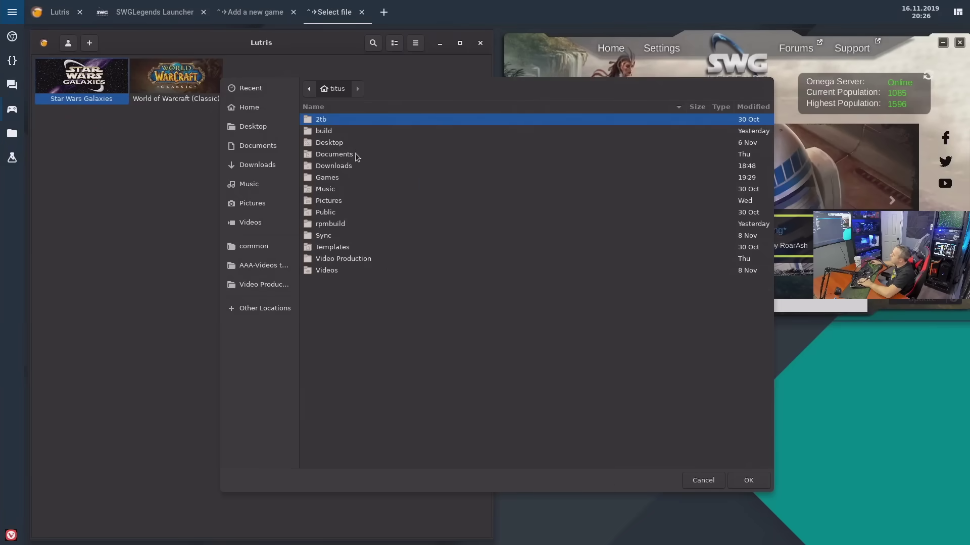
double_click(333, 178)
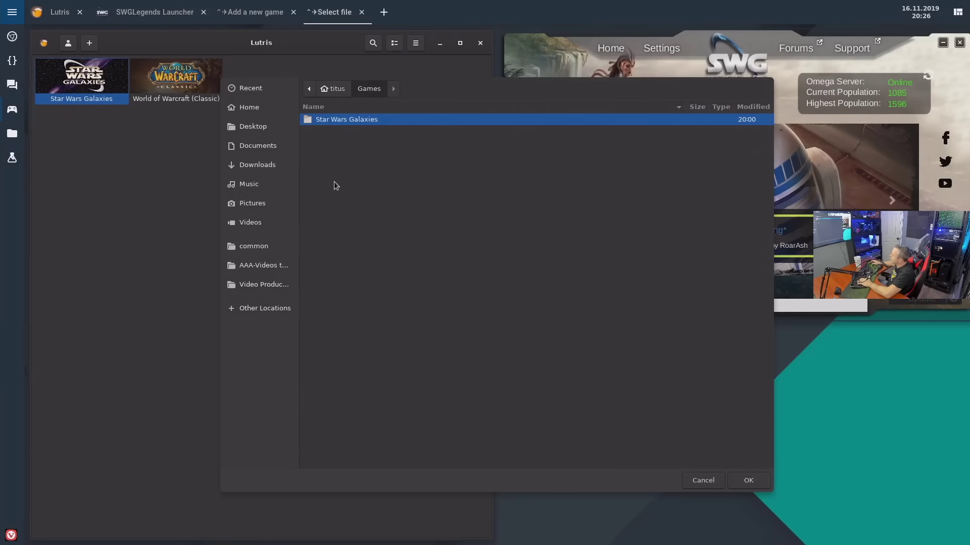
double_click(336, 121)
scroll(337, 127, "down", 15)
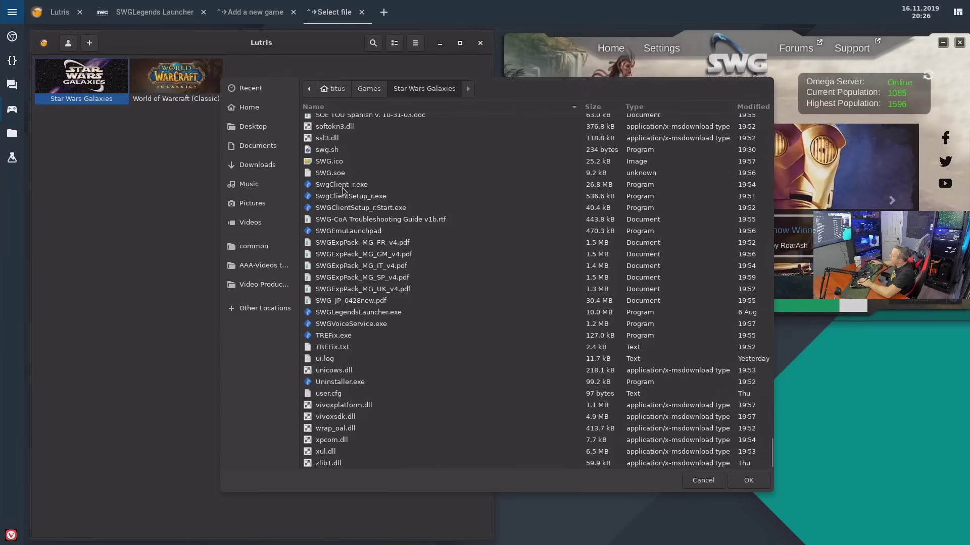
left_click(340, 185)
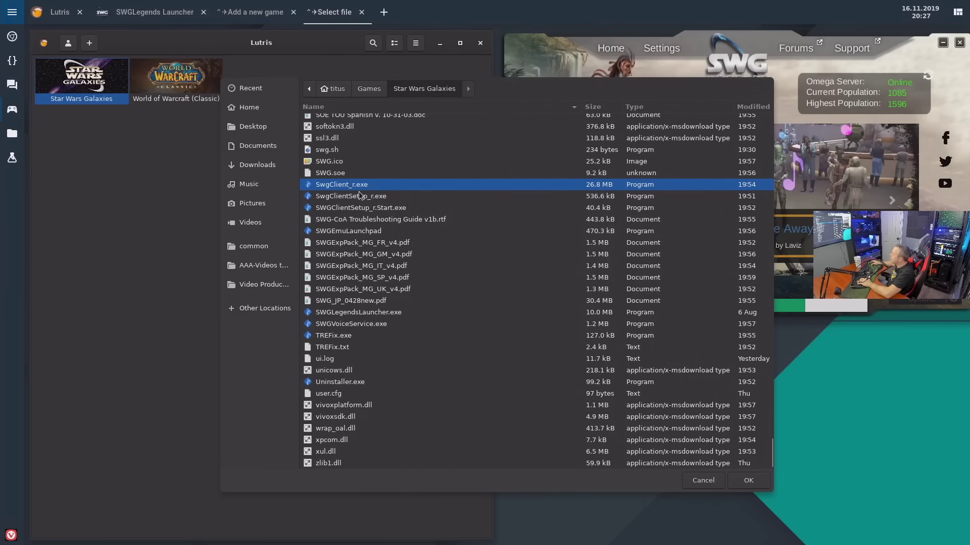
left_click(749, 480)
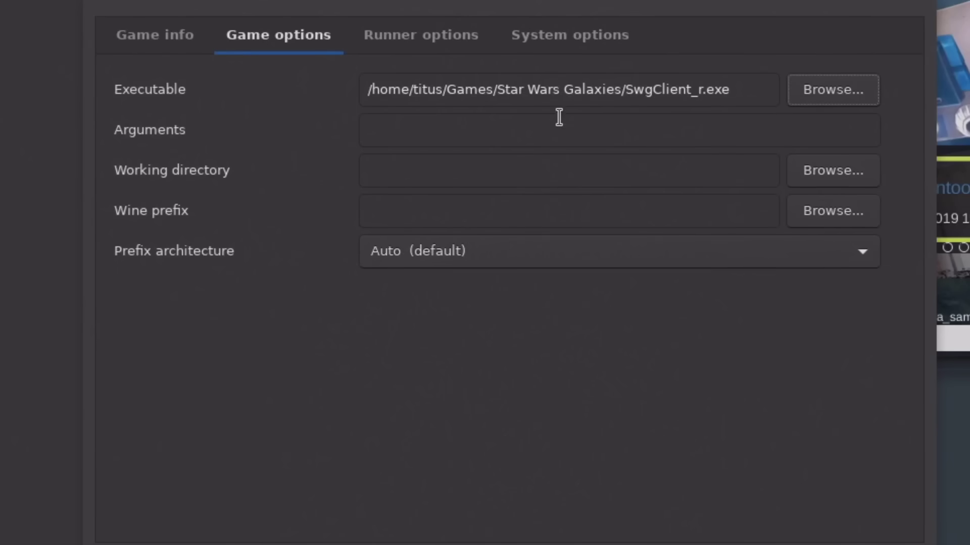
mouse_move(555, 127)
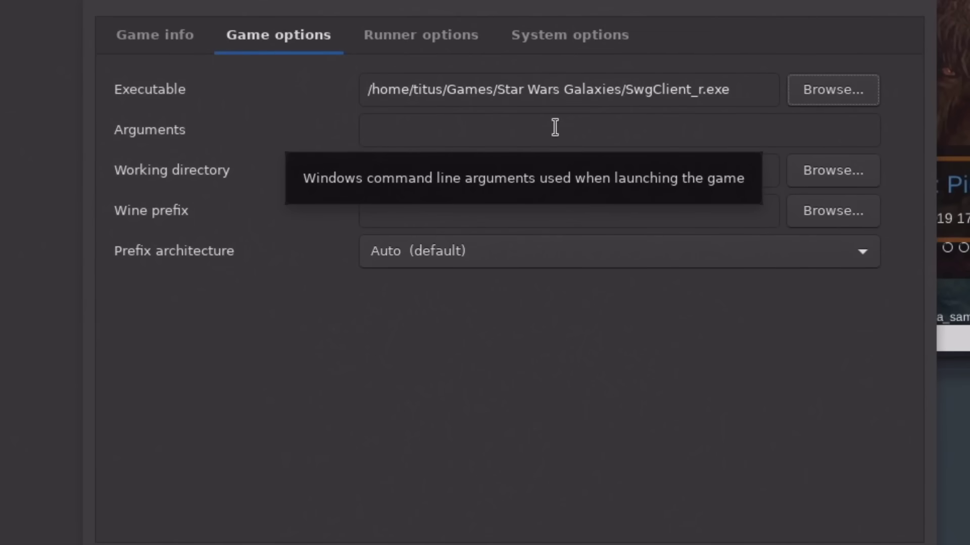
left_click(555, 127)
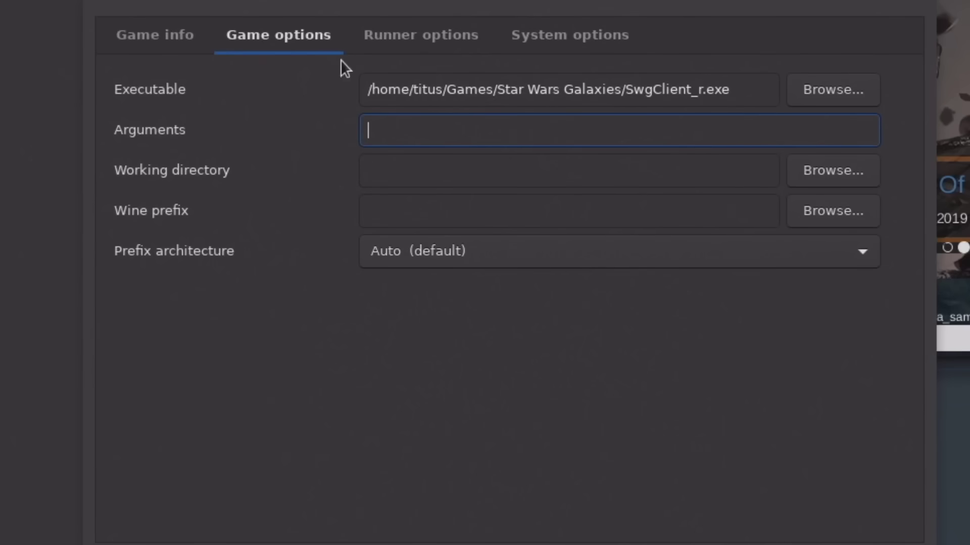
left_click(427, 32)
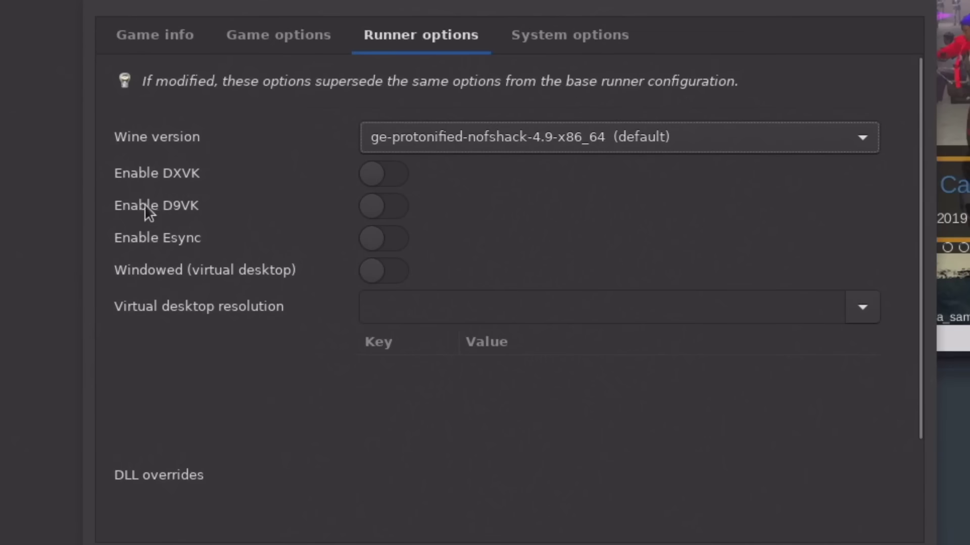
Review the Wine runner options: ge-protonified-nofshack-4.9-x86_64 with DXVK, D9VK and Esync off.
mouse_move(182, 209)
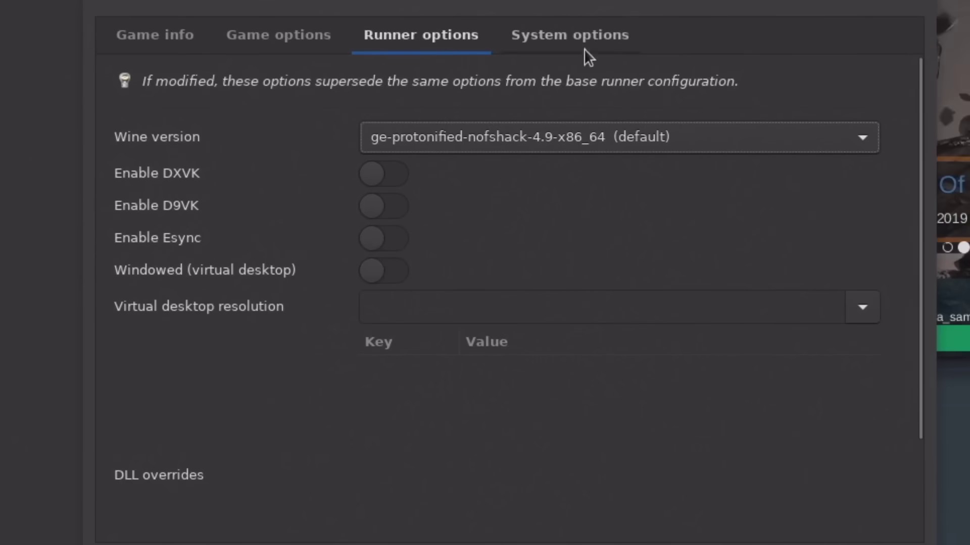
Save the entry and change its identifier to star-wars-galaxies-an-empire-divided for banner art.
left_click(566, 36)
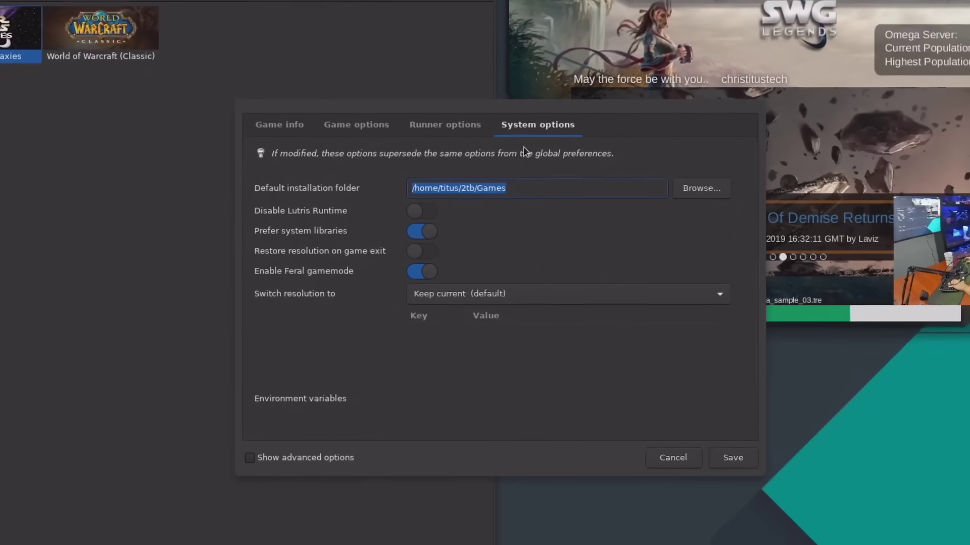
key("Return")
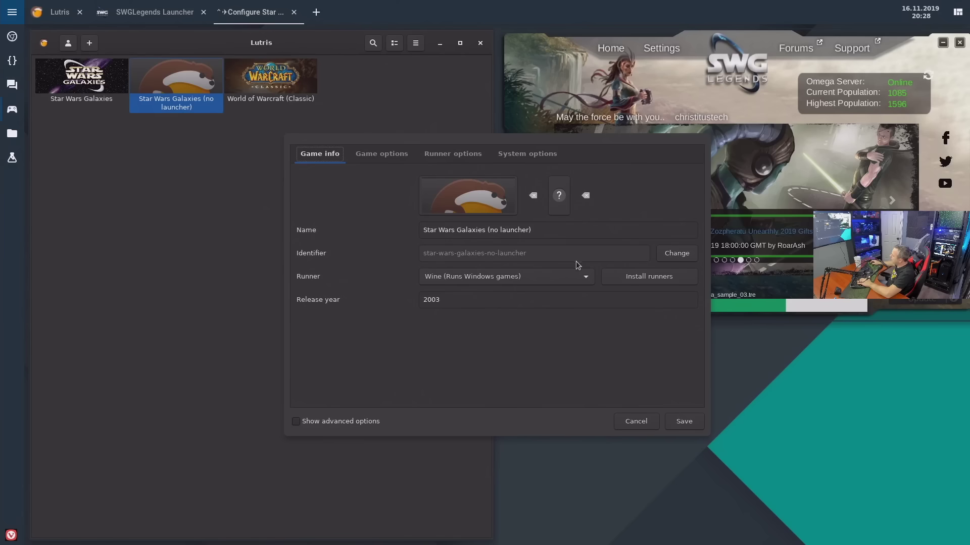
left_click(667, 254)
left_click_drag(541, 257, 418, 259)
type("star-wars-galaxies-an-empire-divided")
left_click(677, 254)
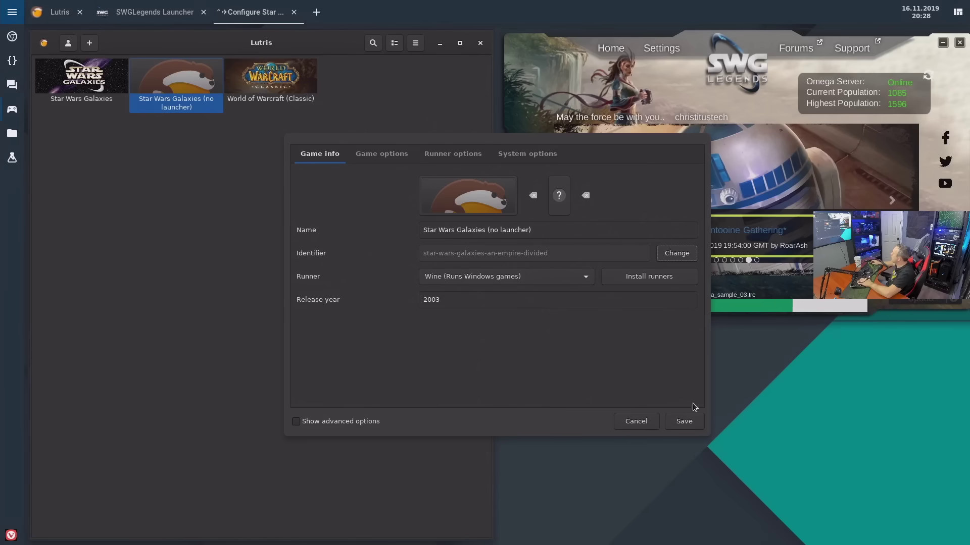
left_click(683, 422)
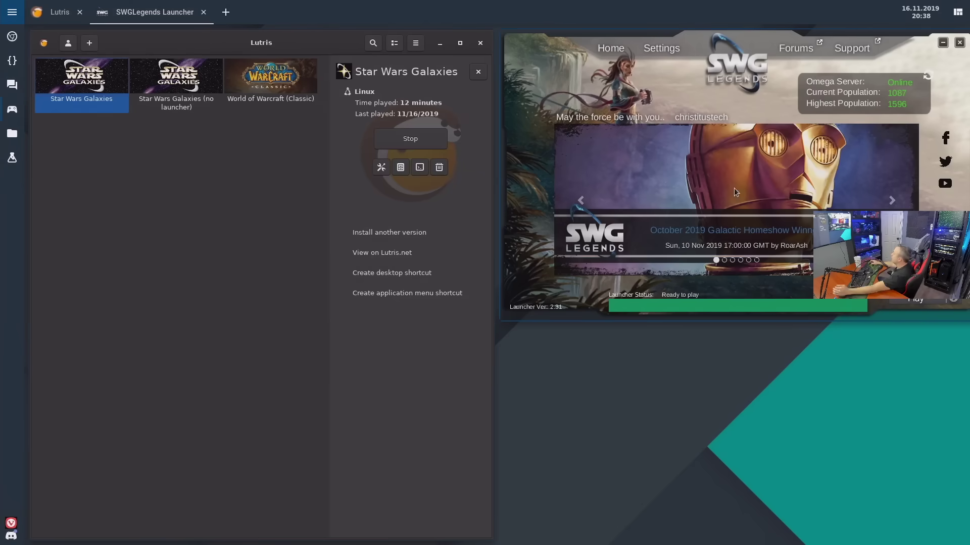
left_click(959, 42)
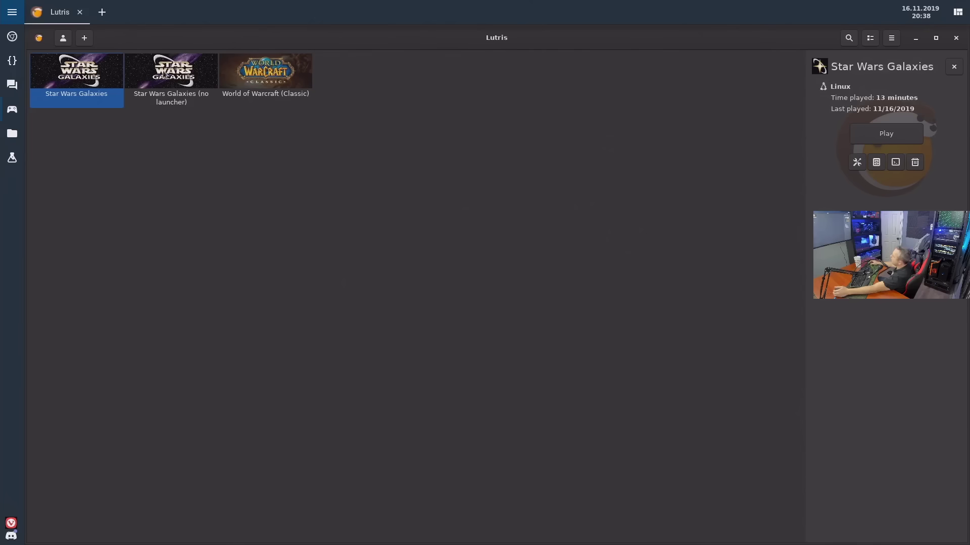
Select Star Wars Galaxies (no launcher) and play it straight into the game's intro.
left_click(159, 65)
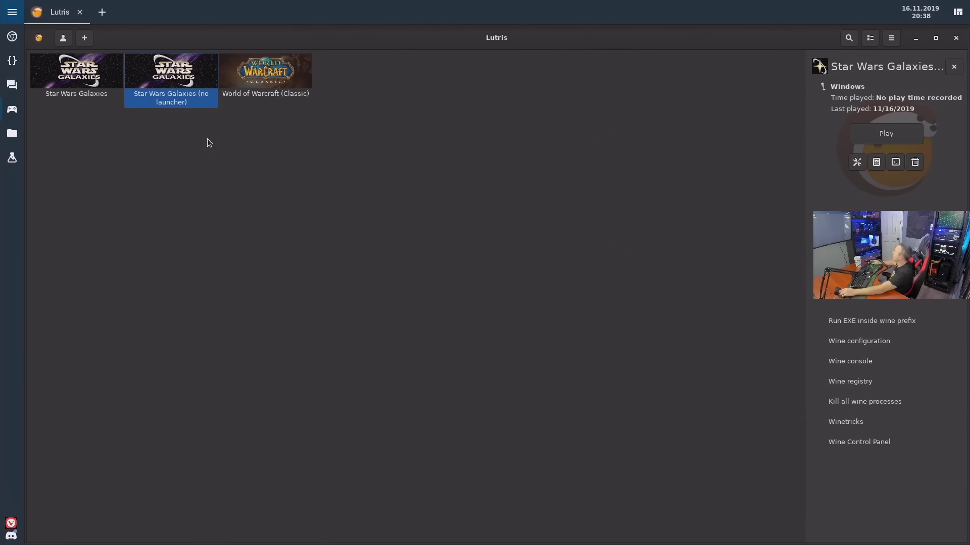
left_click(897, 132)
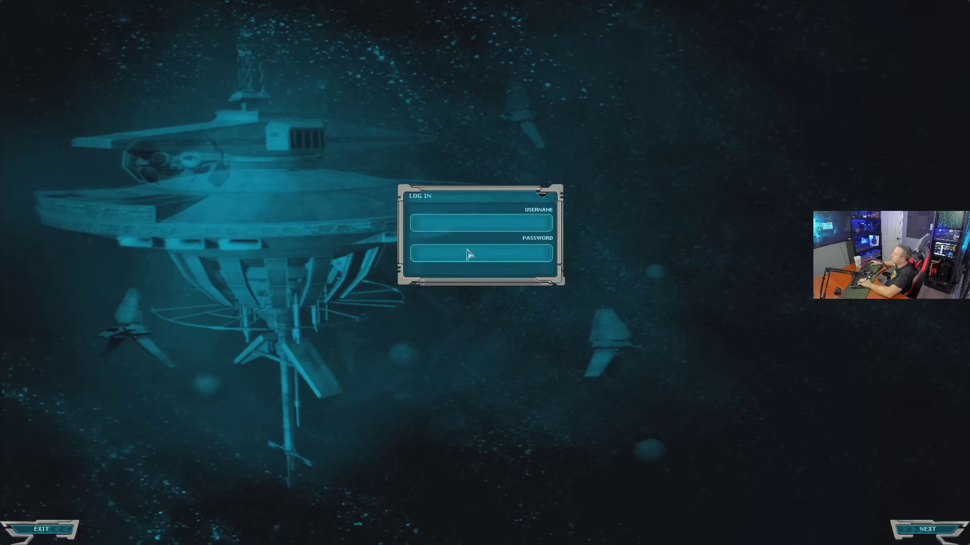
Sign in with the account username and password and enter with the existing character.
left_click(488, 223)
type("christitustech")
key("Tab")
type("******")
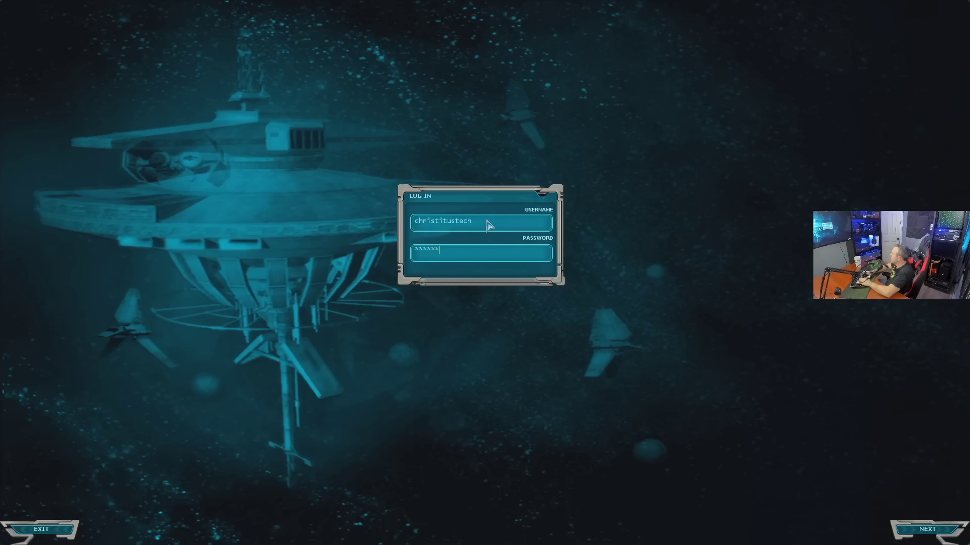
type("****")
key("Return")
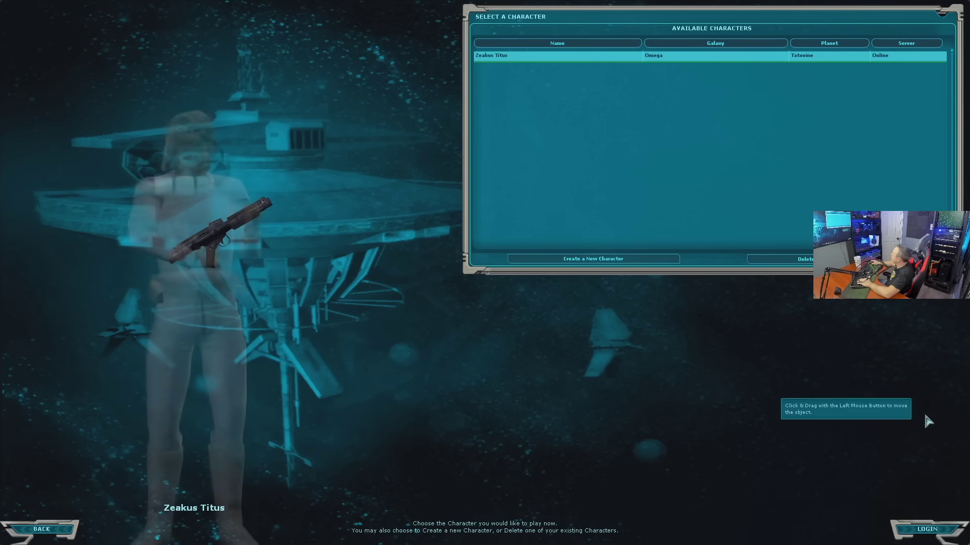
left_click(929, 530)
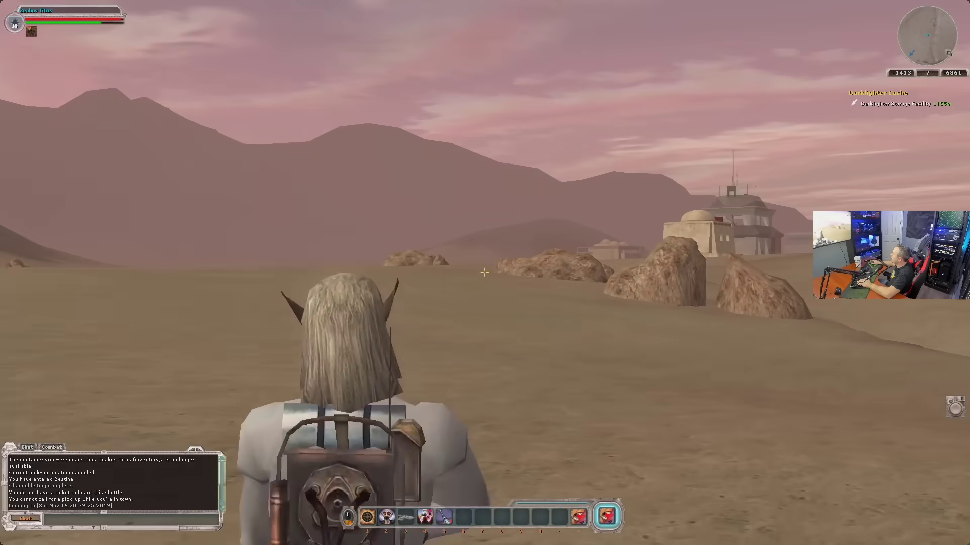
Run the character briefly across the desert, then log out and exit the game.
key("w")
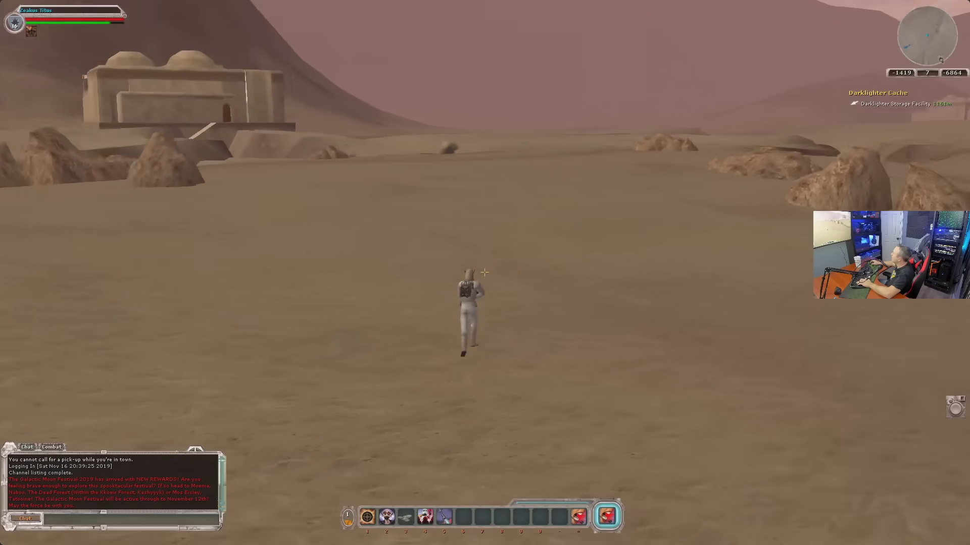
key("a")
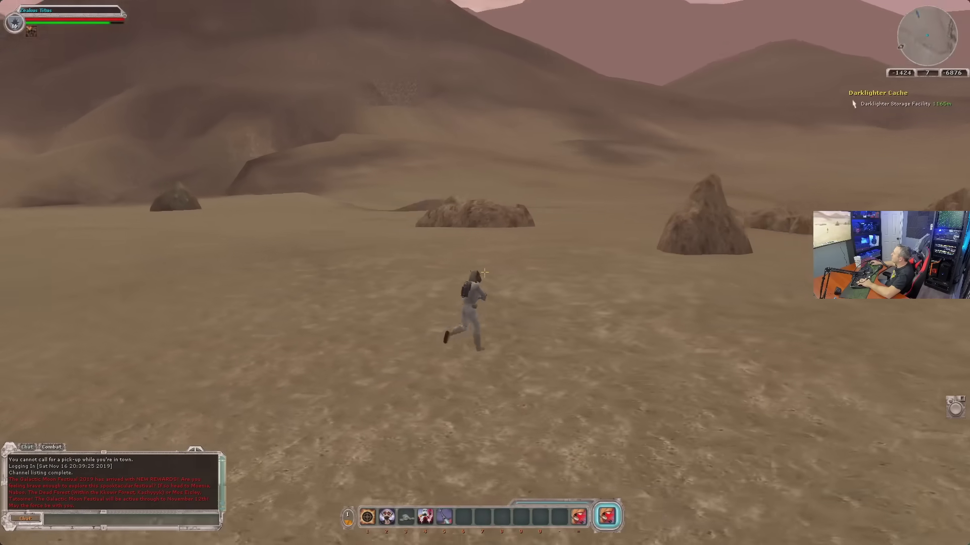
key("a")
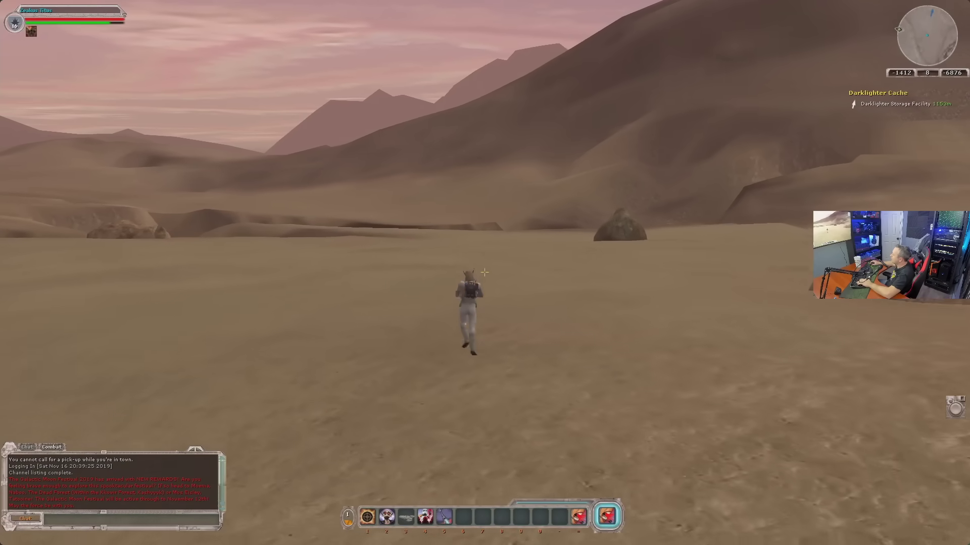
key("w")
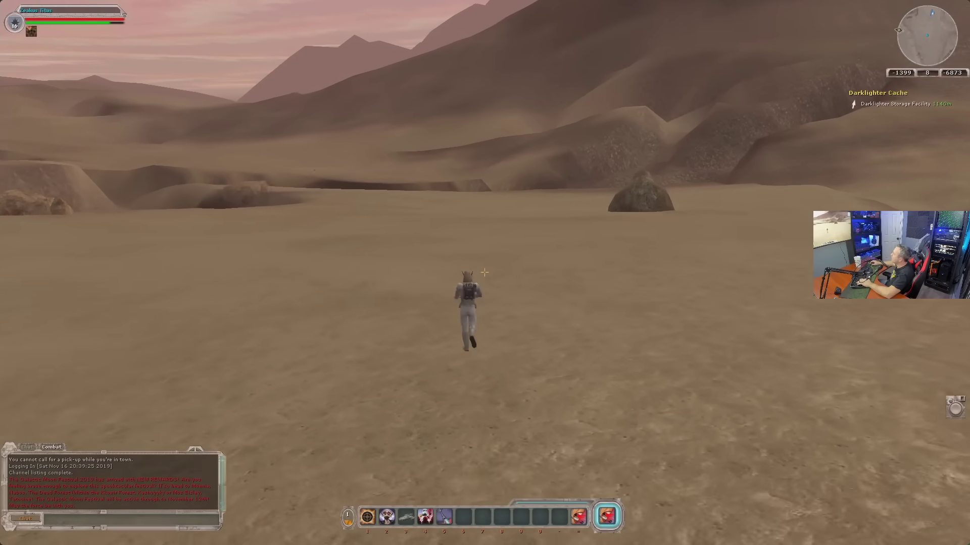
key("d")
key("Escape")
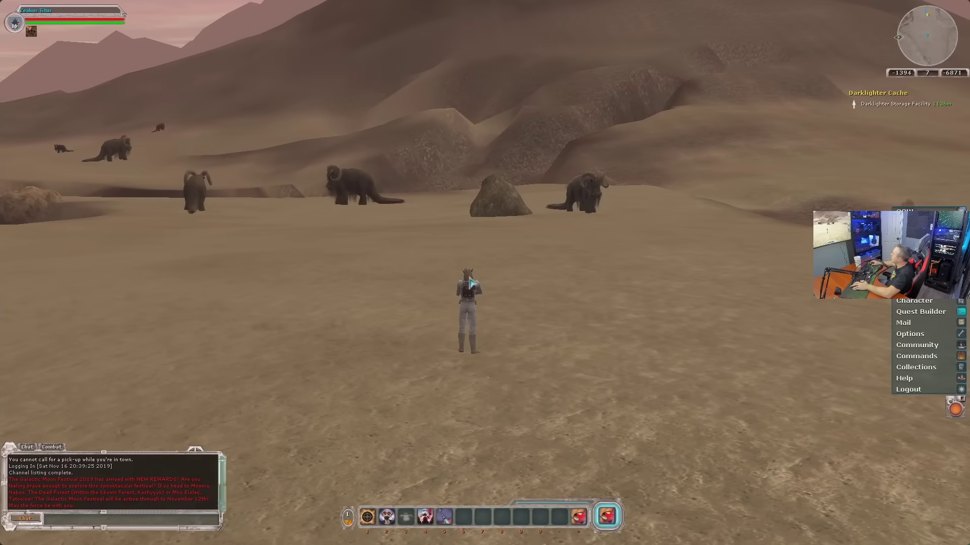
left_click(908, 391)
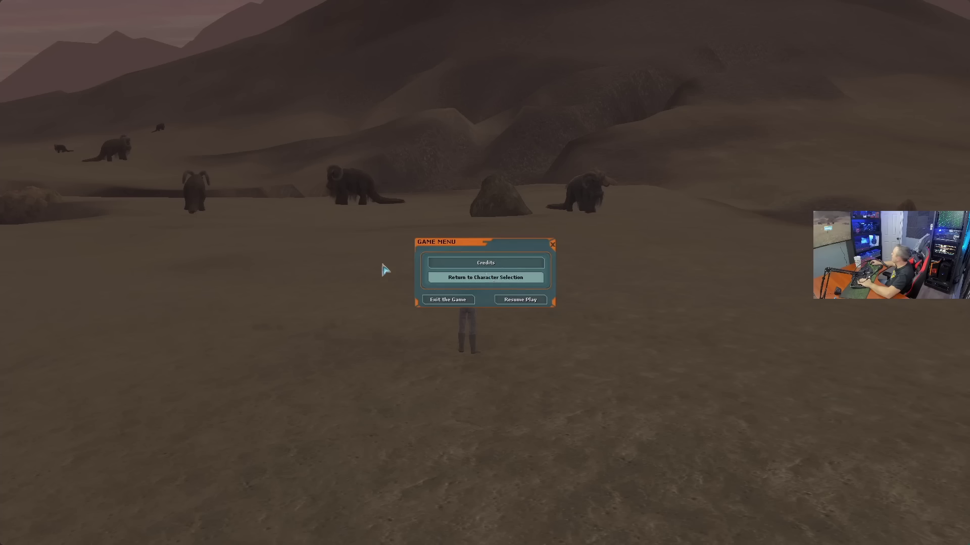
left_click(439, 300)
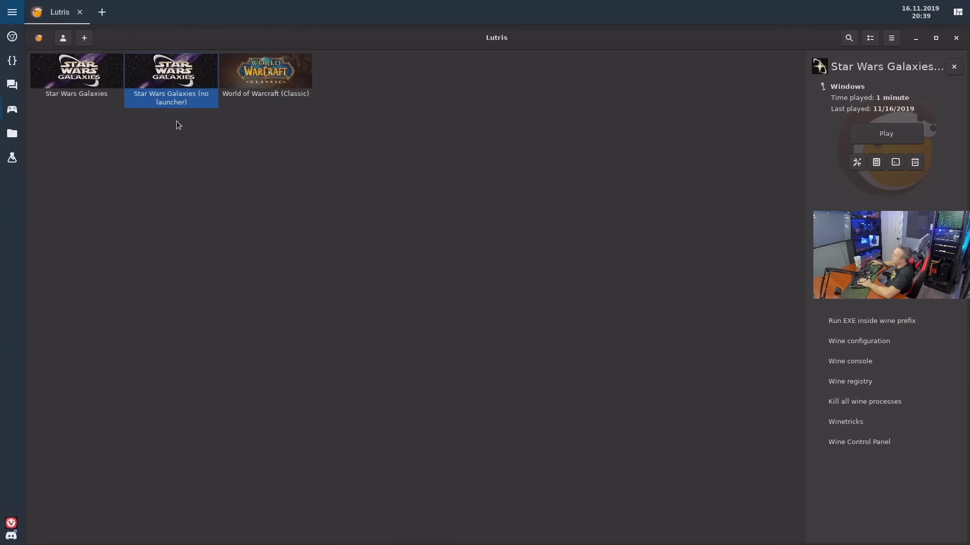
left_click(82, 84)
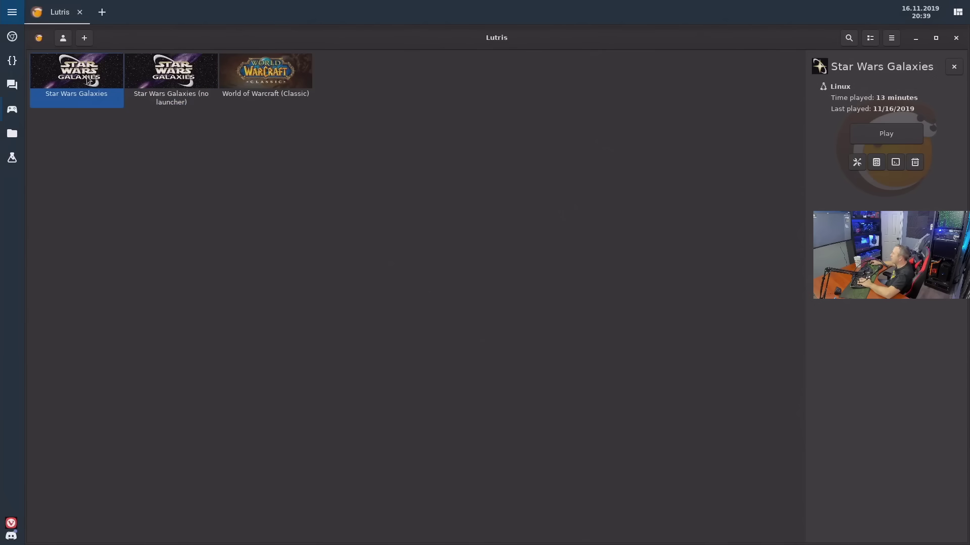
left_click(182, 86)
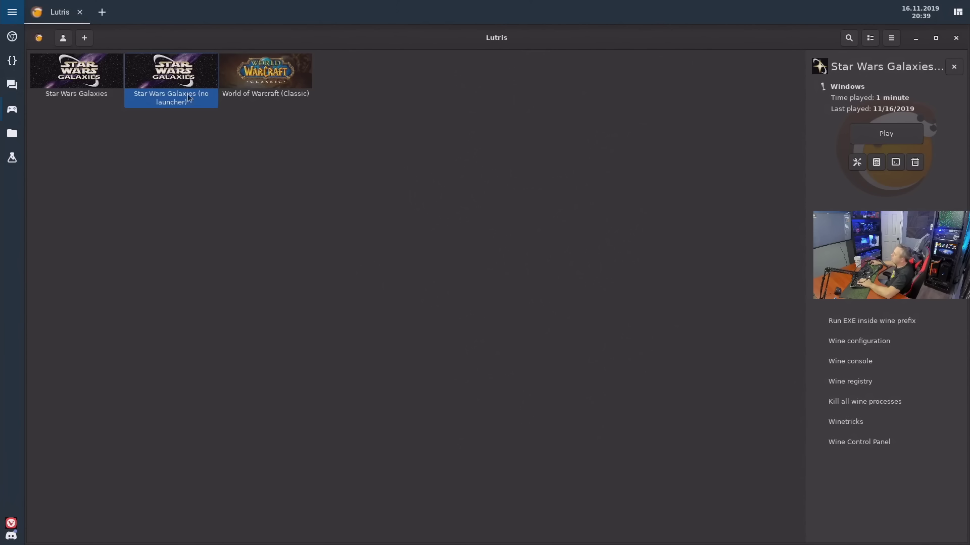
left_click(865, 323)
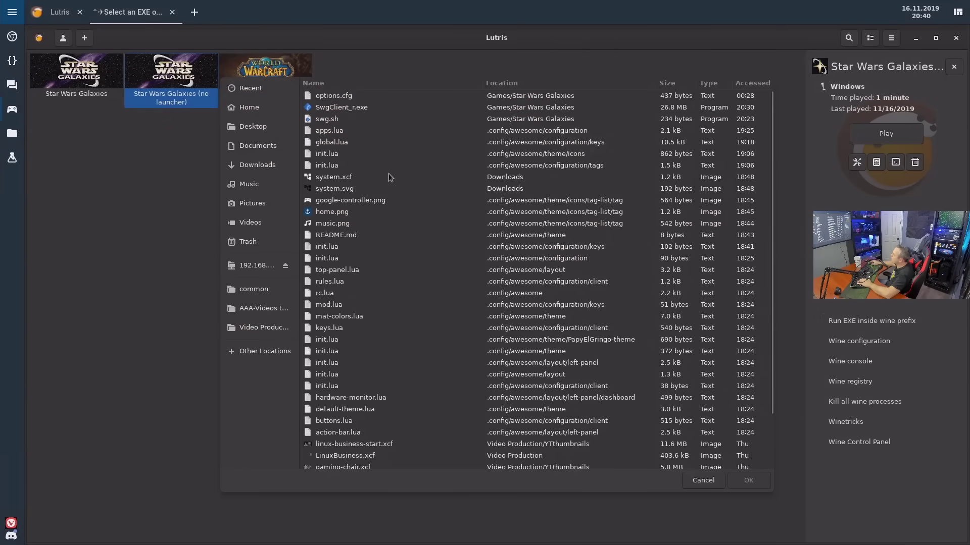
Run SwgClientSetup_r.exe from Home/Games/Star Wars Galaxies in the no-launcher Wine prefix.
scroll(389, 177, "down", 3)
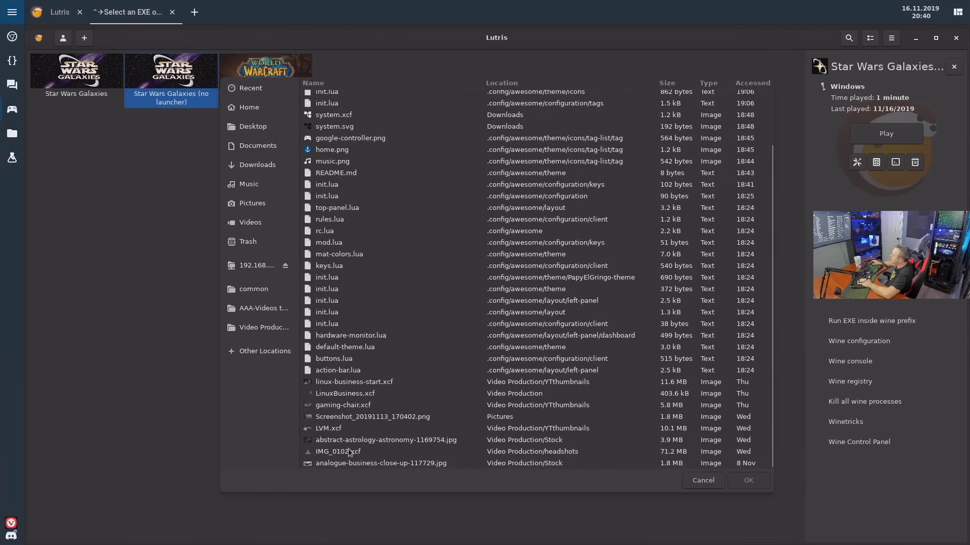
scroll(379, 359, "up", 3)
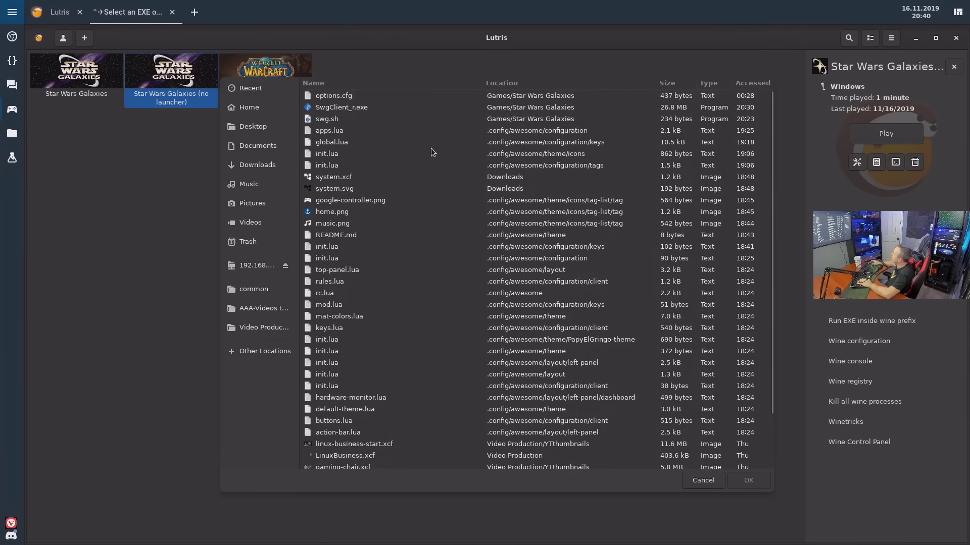
left_click(267, 111)
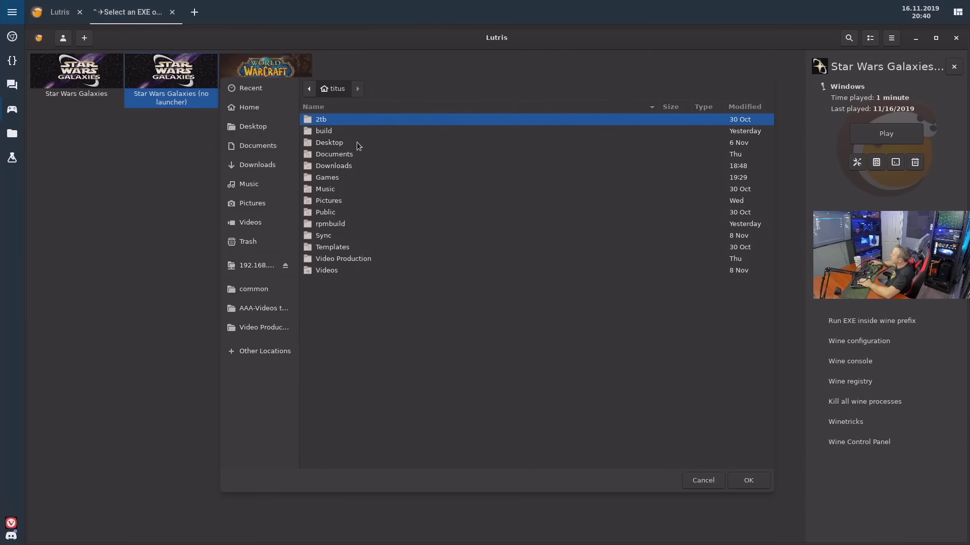
double_click(330, 180)
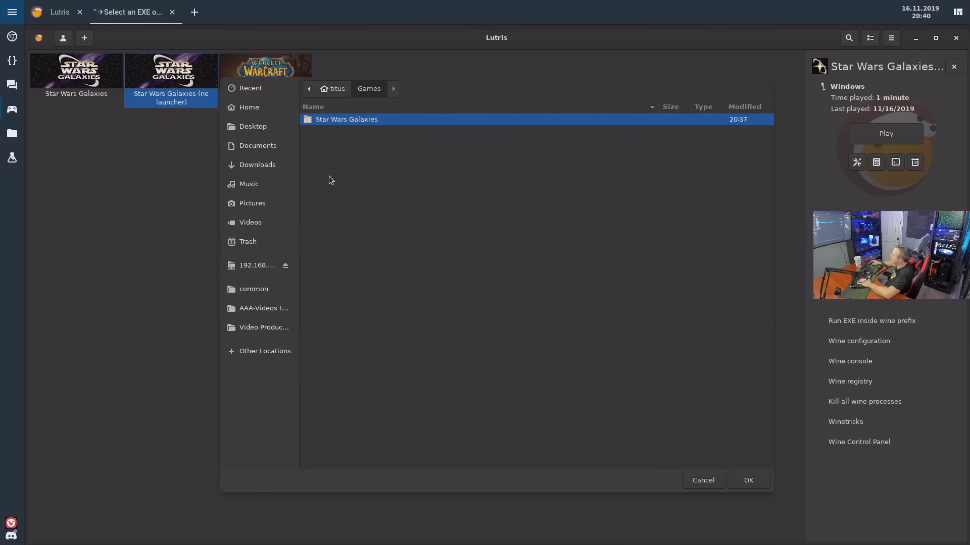
double_click(346, 124)
scroll(396, 240, "down", 10)
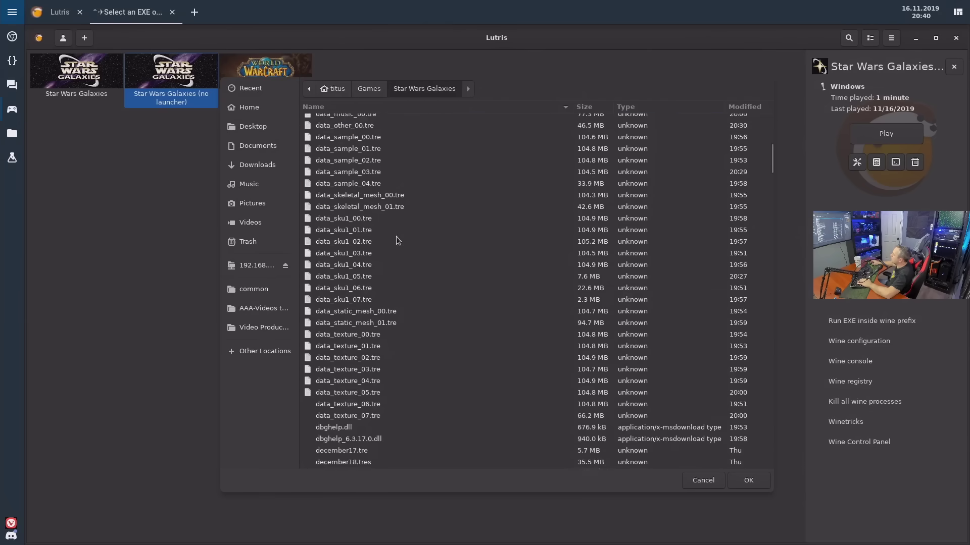
scroll(396, 240, "down", 15)
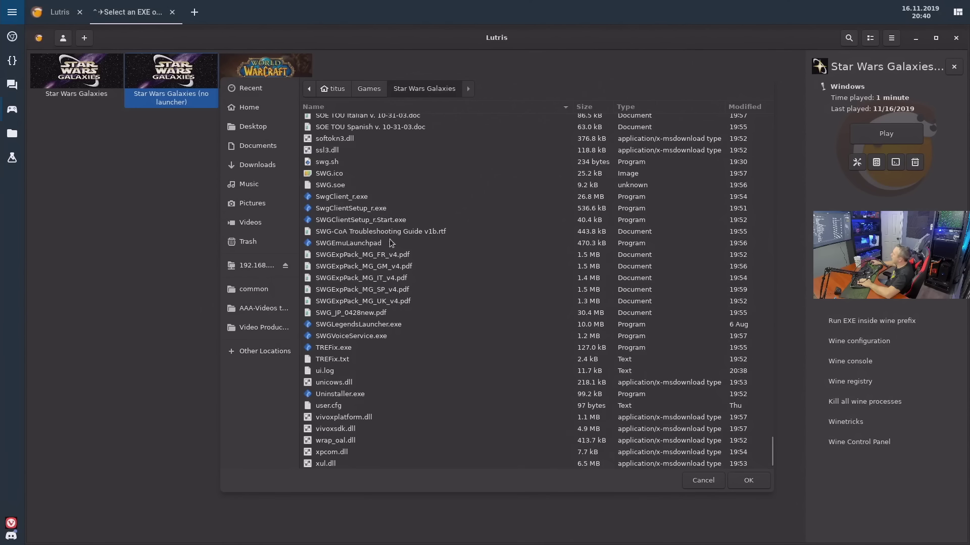
left_click(350, 209)
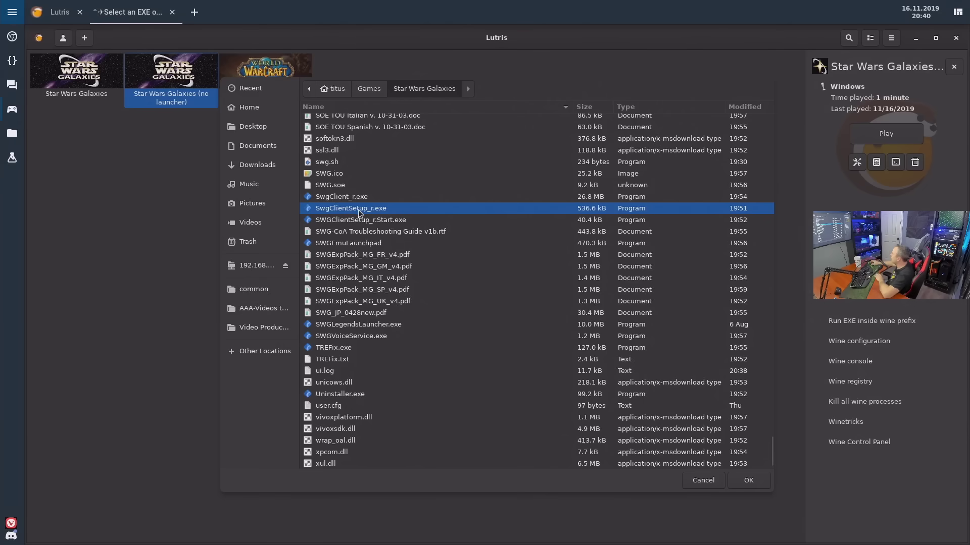
left_click(748, 480)
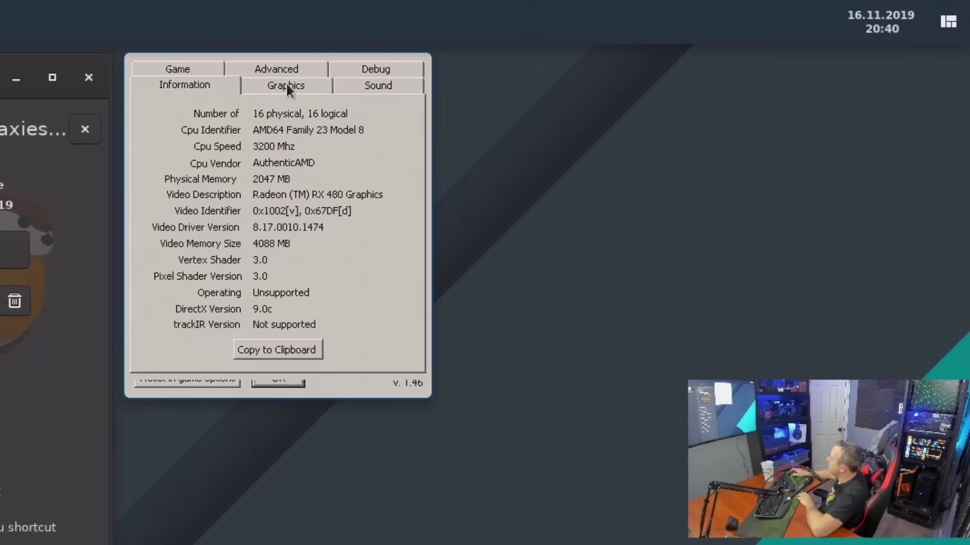
Look over Graphics, Sound, Debug and Advanced, tick Skip Intro Sequence on Game, and confirm.
left_click(286, 87)
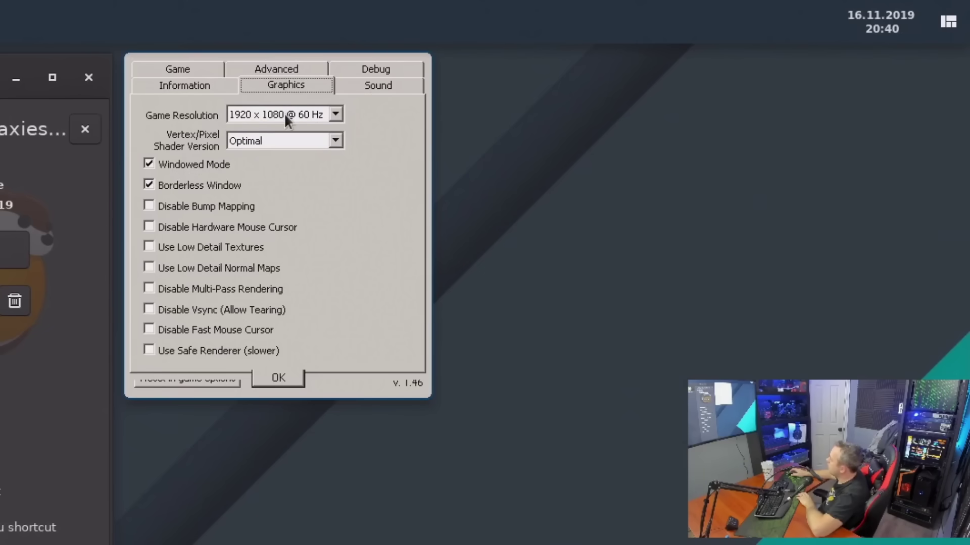
left_click(379, 86)
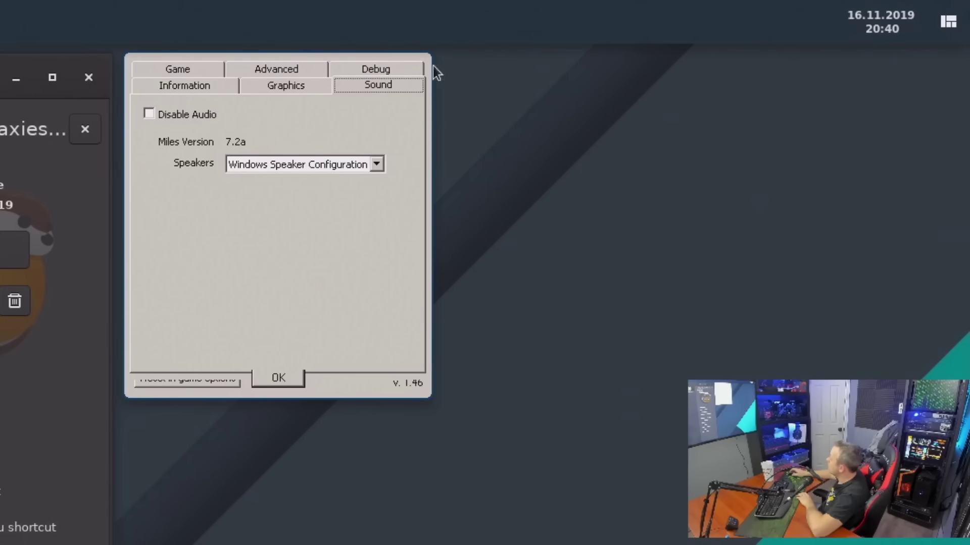
left_click(406, 70)
left_click(278, 83)
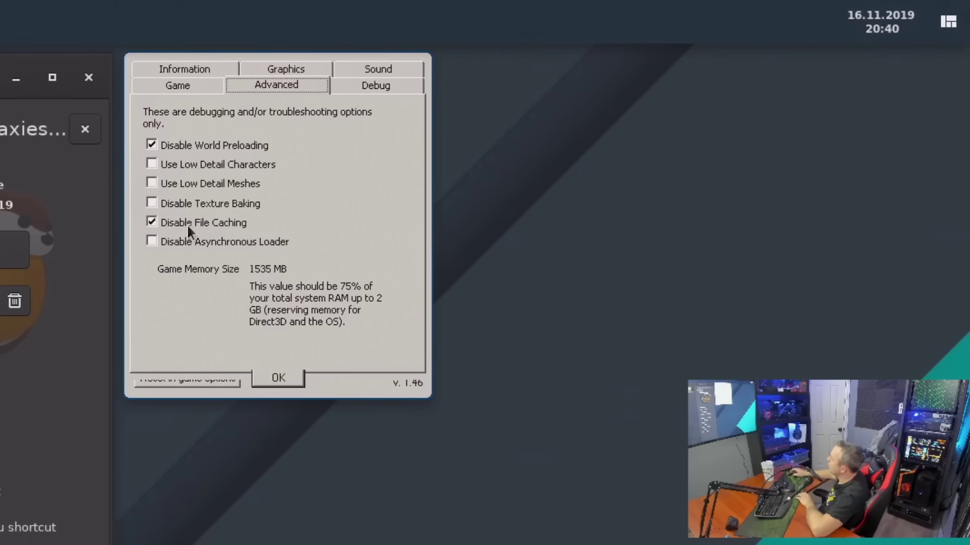
left_click(184, 88)
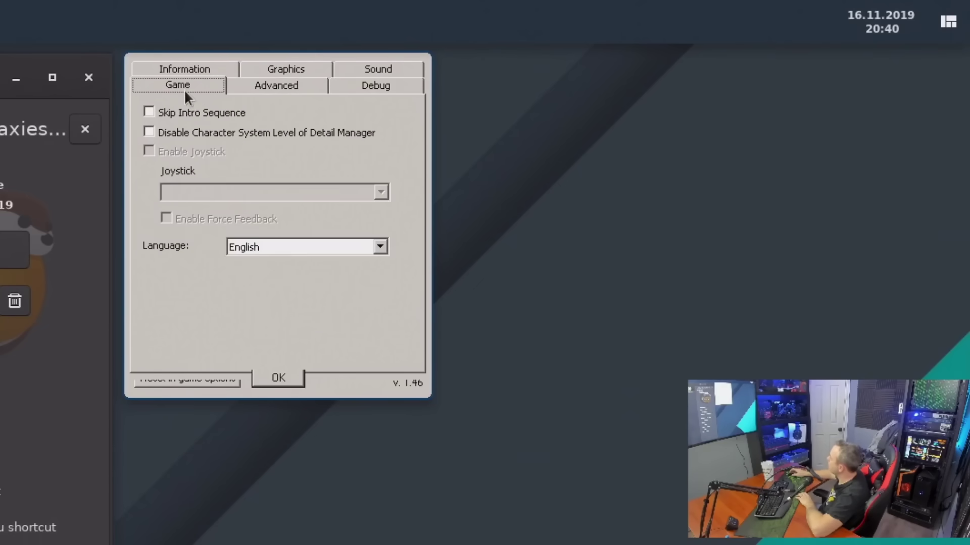
left_click(147, 110)
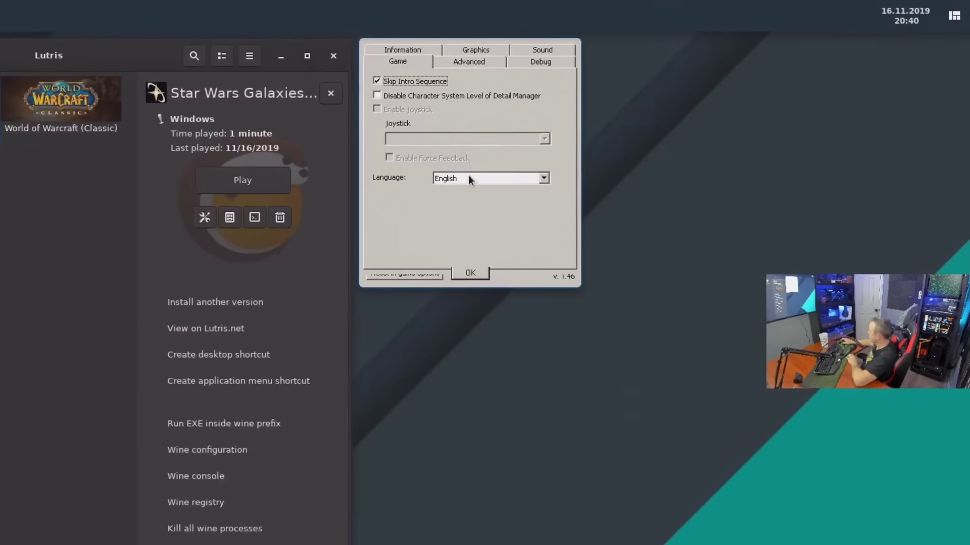
left_click(278, 378)
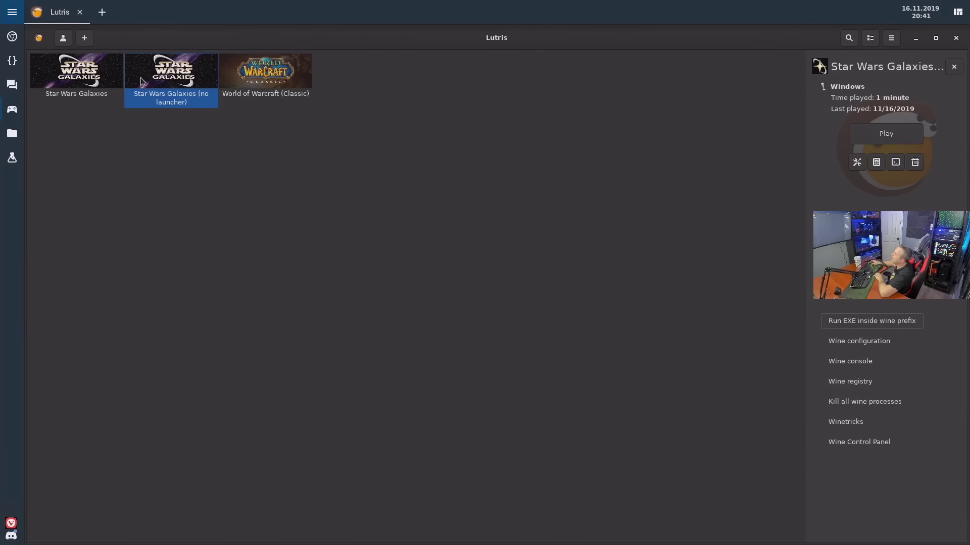
Select the launcher-based Star Wars Galaxies tile to show its Linux runner and 13 minutes played.
left_click(107, 89)
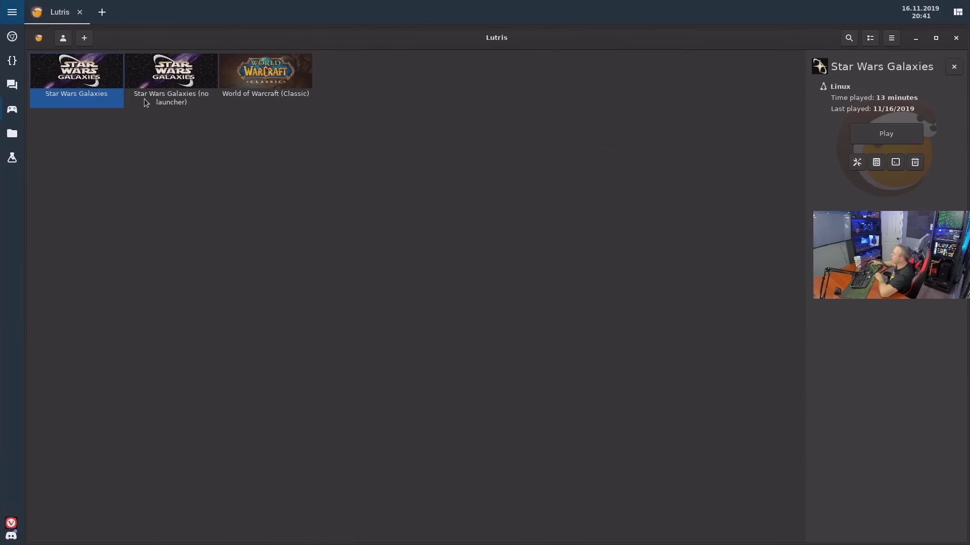